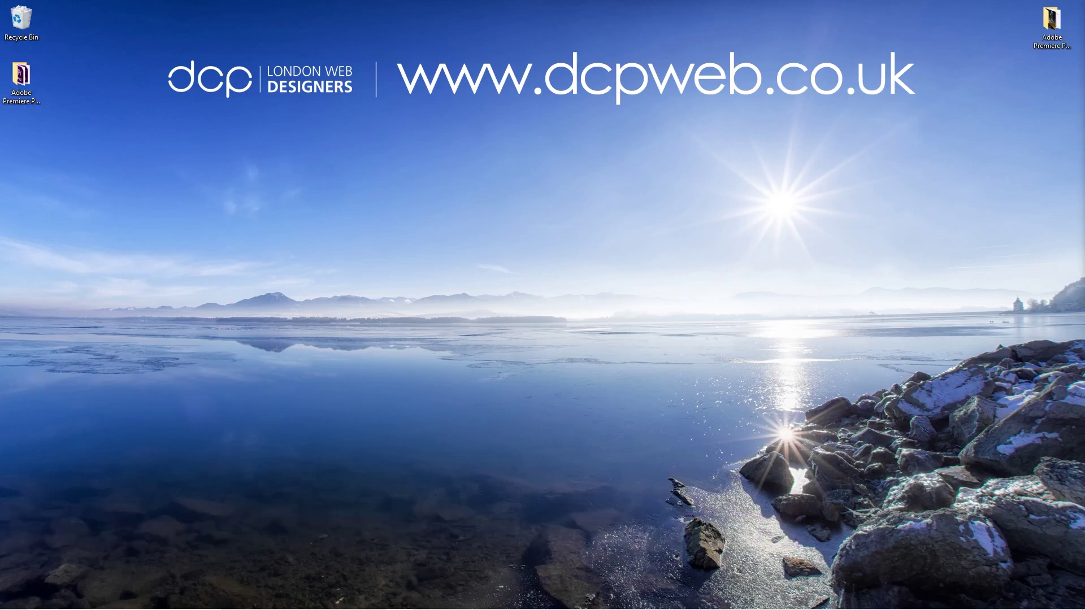
Import Seoul - 21118.mp4 and Street - 19627.mp4 from the Video Zoom Transition Effect folder into the Premiere Pro project
double_click(1038, 25)
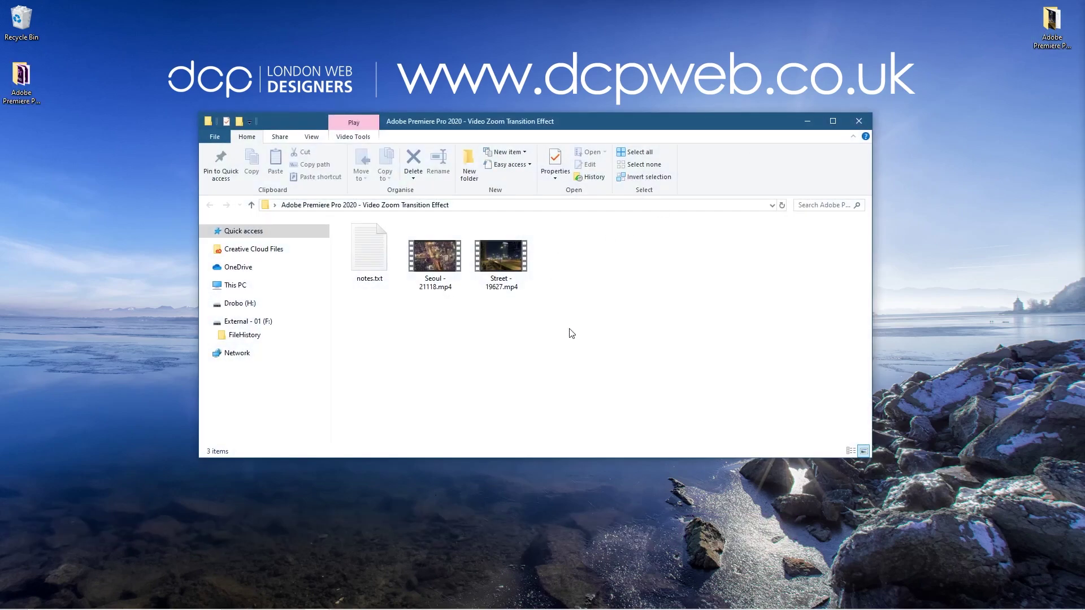
left_click_drag(569, 333, 436, 249)
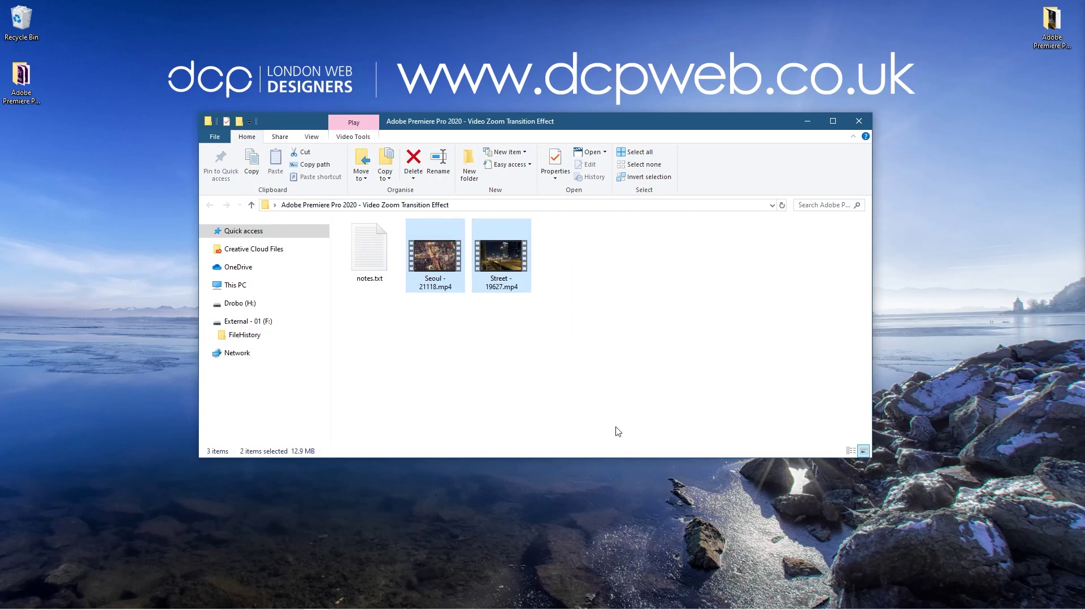
left_click(612, 602)
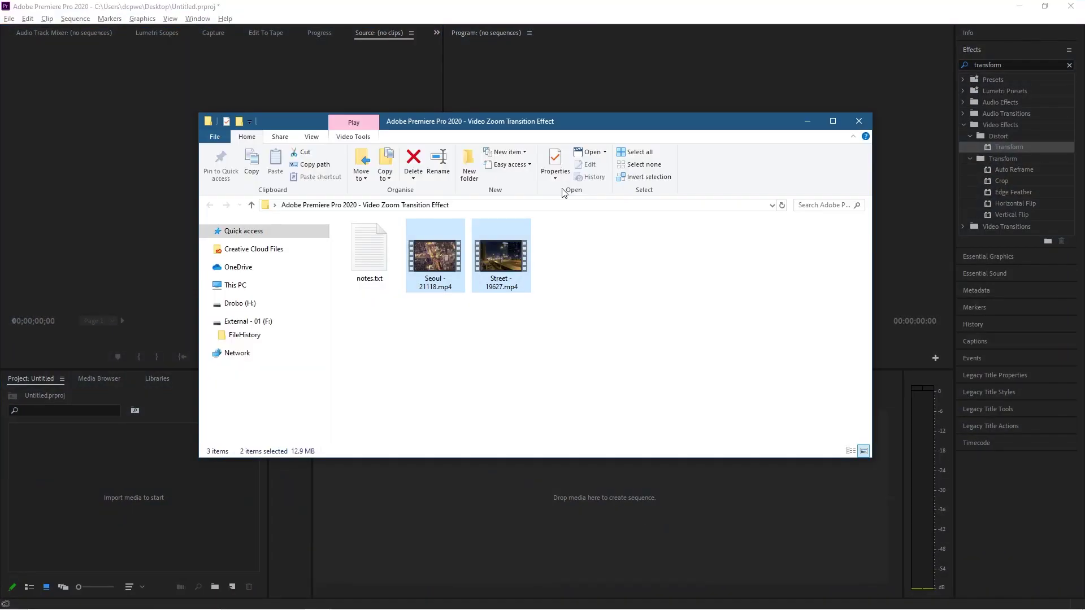
left_click_drag(466, 252, 126, 490)
left_click(119, 501)
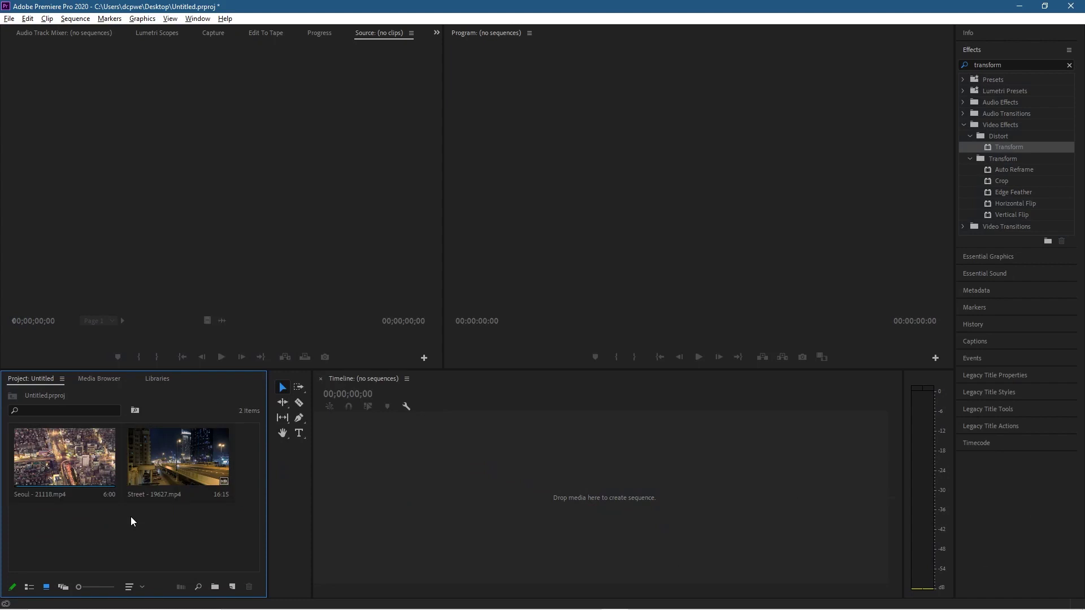
Create a sequence on the empty timeline from both imported clips, with the Seoul clip before the Street clip
left_click_drag(217, 527, 12, 425)
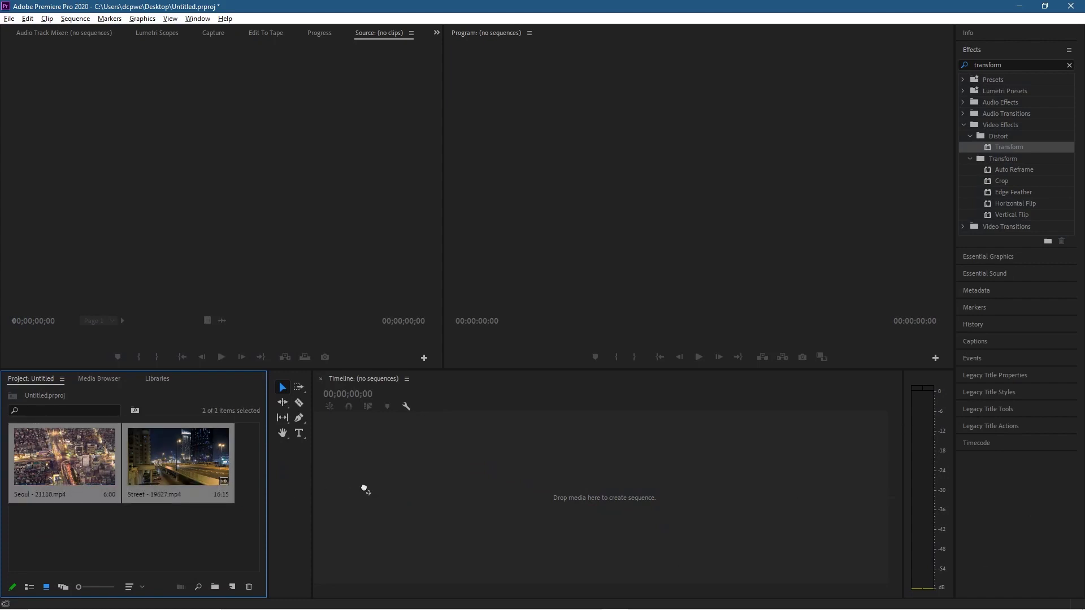
left_click_drag(366, 484, 366, 484)
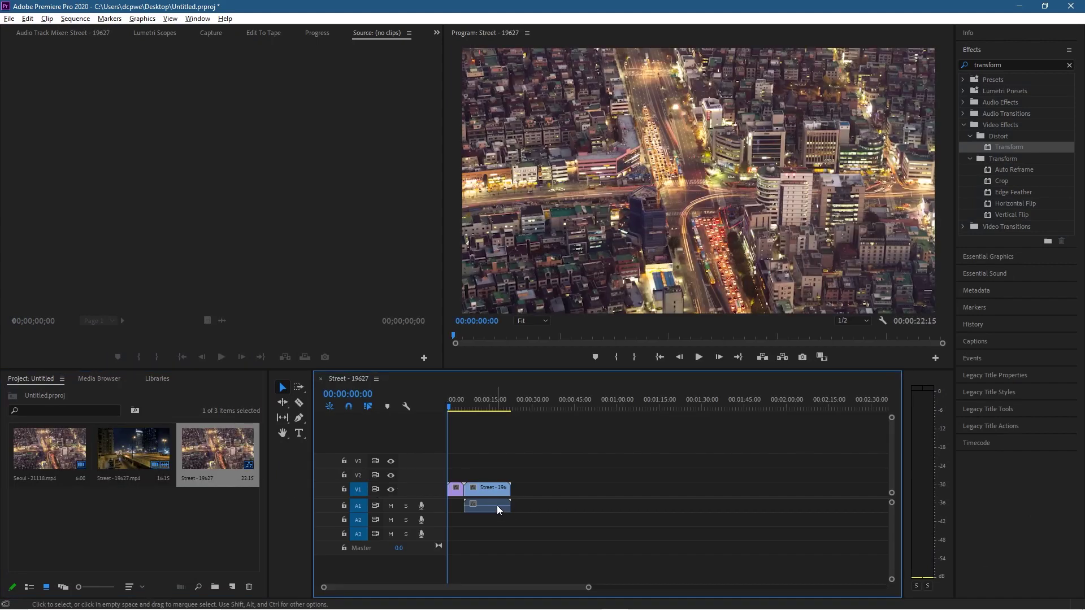
scroll(497, 505, "up", 3)
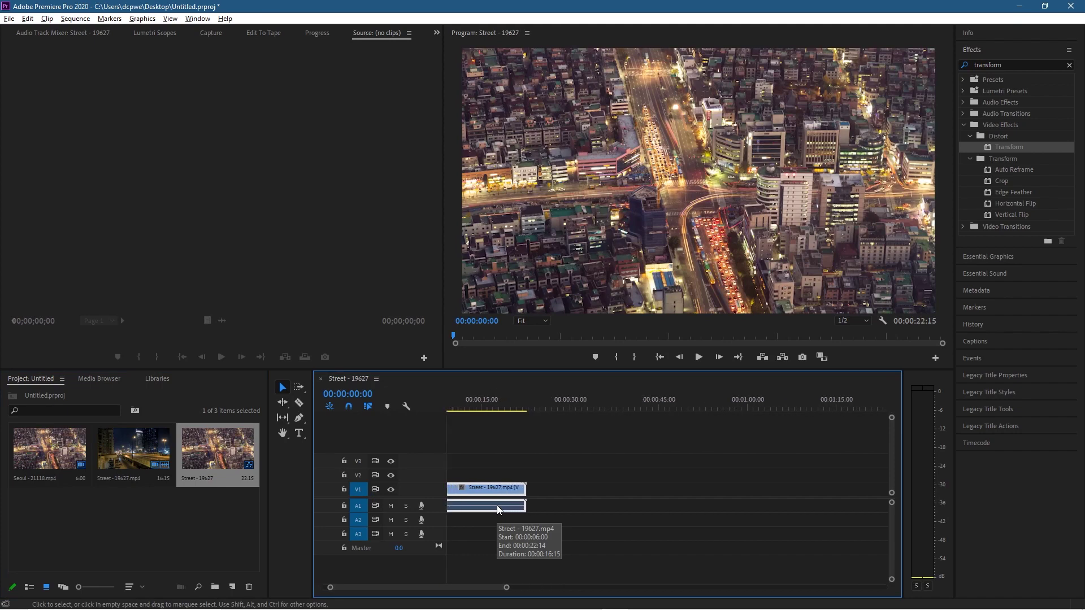
scroll(496, 505, "up", 3)
scroll(404, 585, "left", 5)
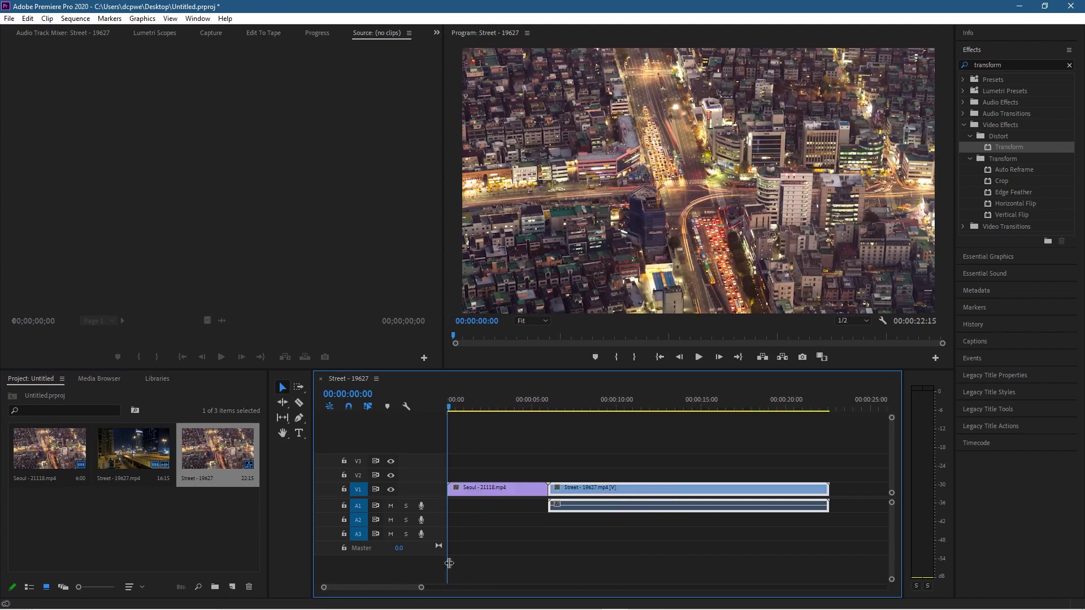
Unlink the Street clip's audio from its video and delete the audio from track A1
right_click(621, 503)
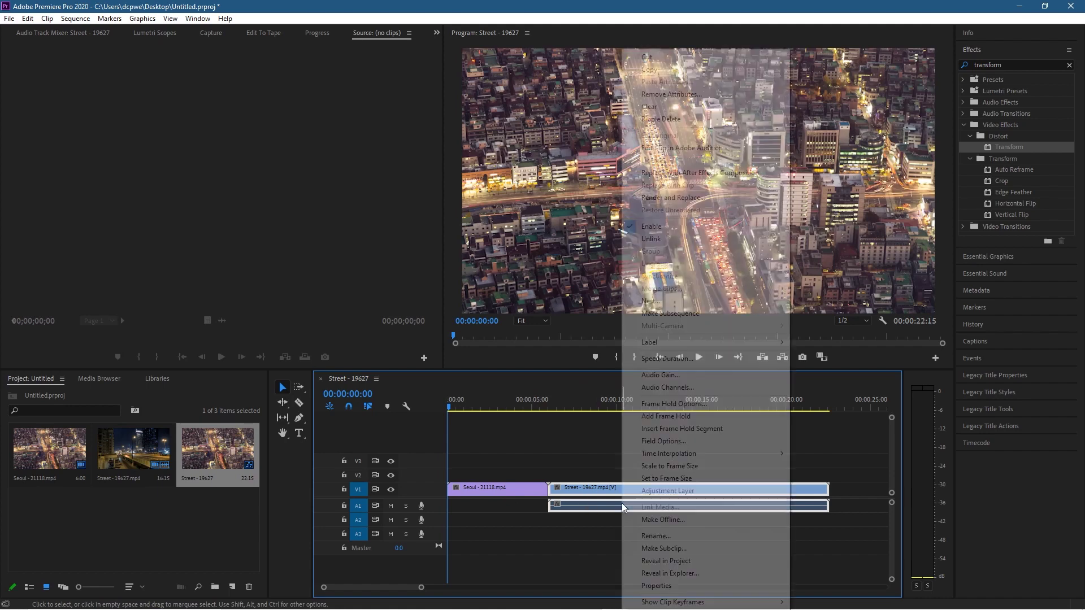
left_click(655, 244)
left_click(612, 506)
key("Delete")
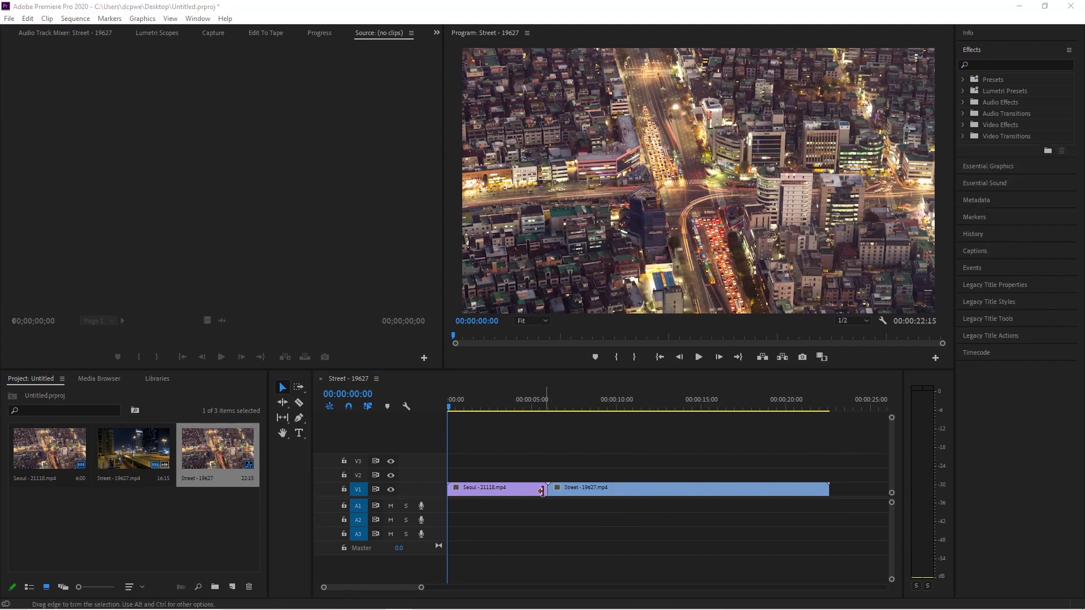
Select the Seoul clip on the timeline and display its effect controls
left_click(493, 492)
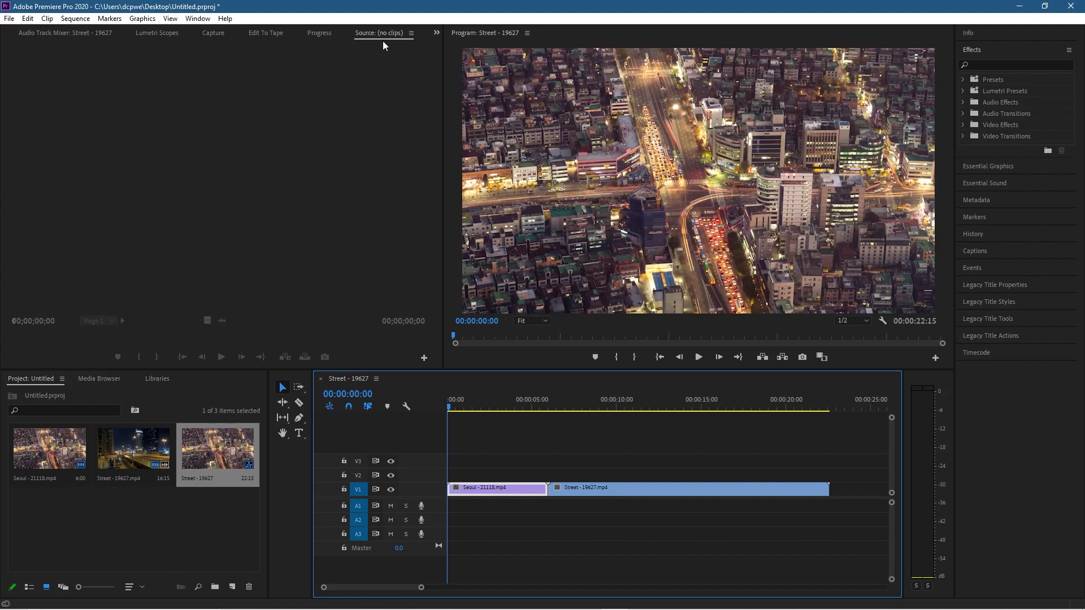
scroll(204, 32, "up", 7)
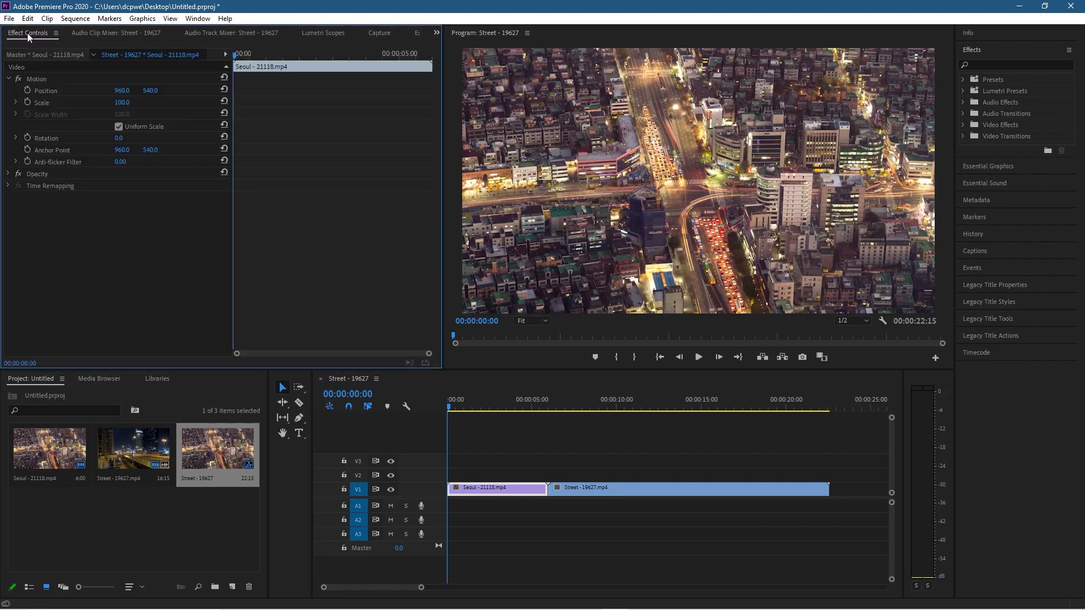
scroll(27, 32, "down", 3)
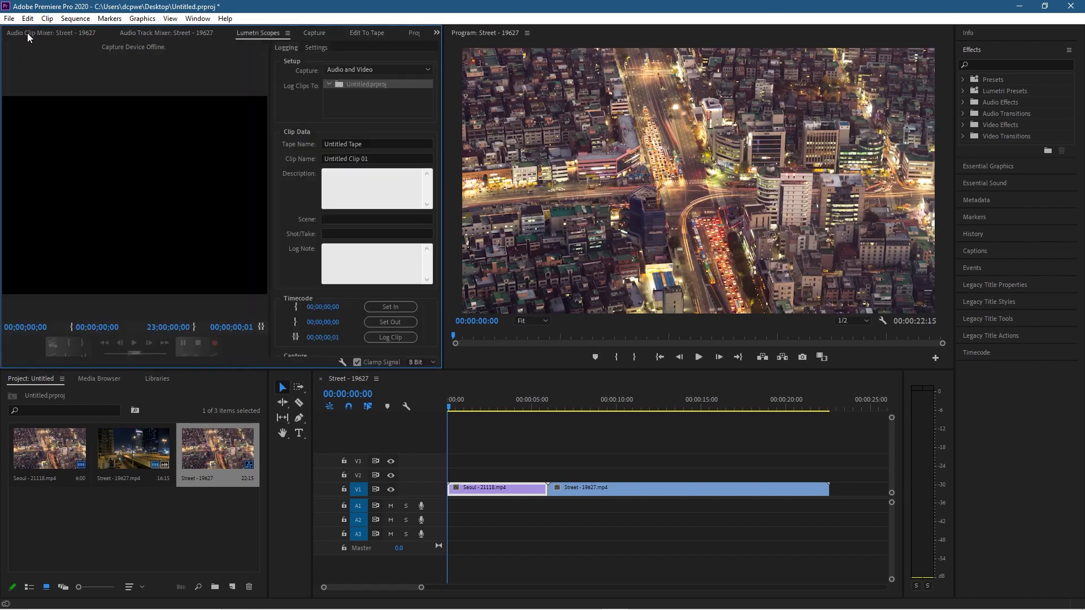
scroll(27, 33, "up", 3)
scroll(27, 33, "up", 1)
scroll(28, 33, "down", 4)
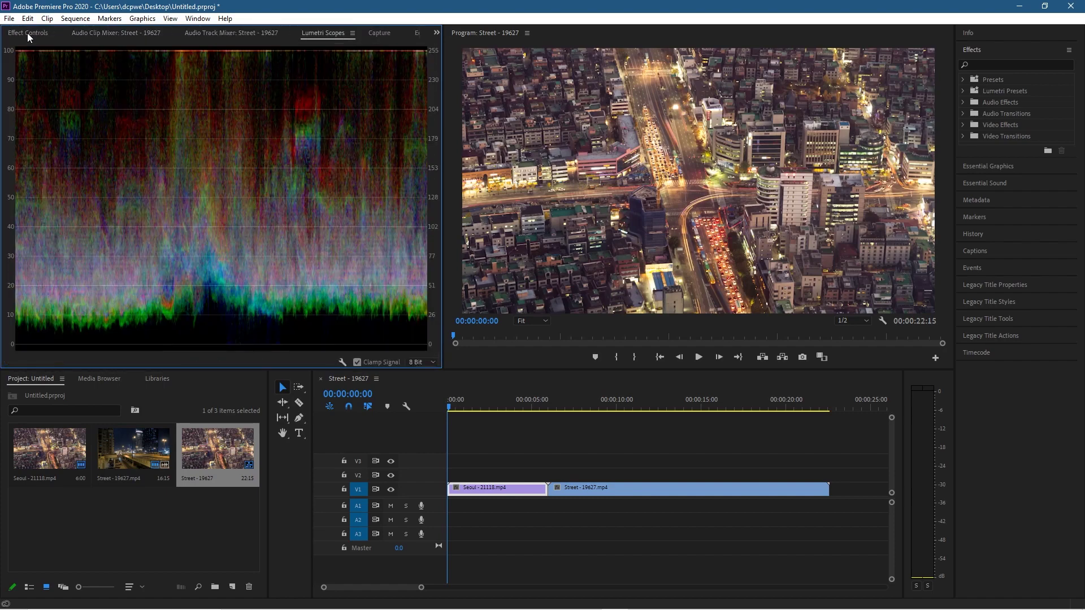
scroll(27, 33, "up", 4)
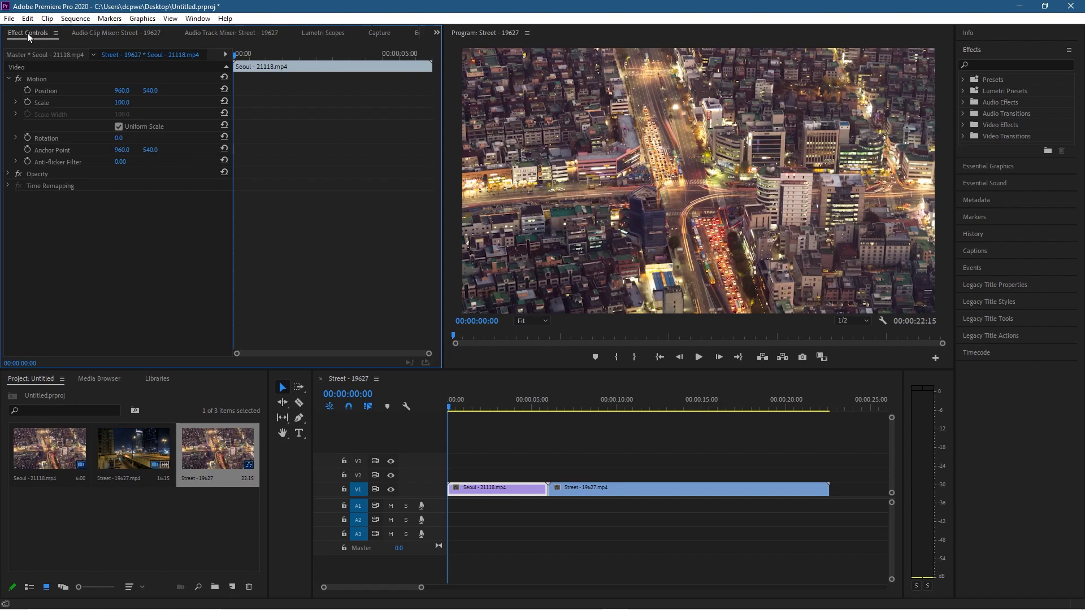
key("shift+3")
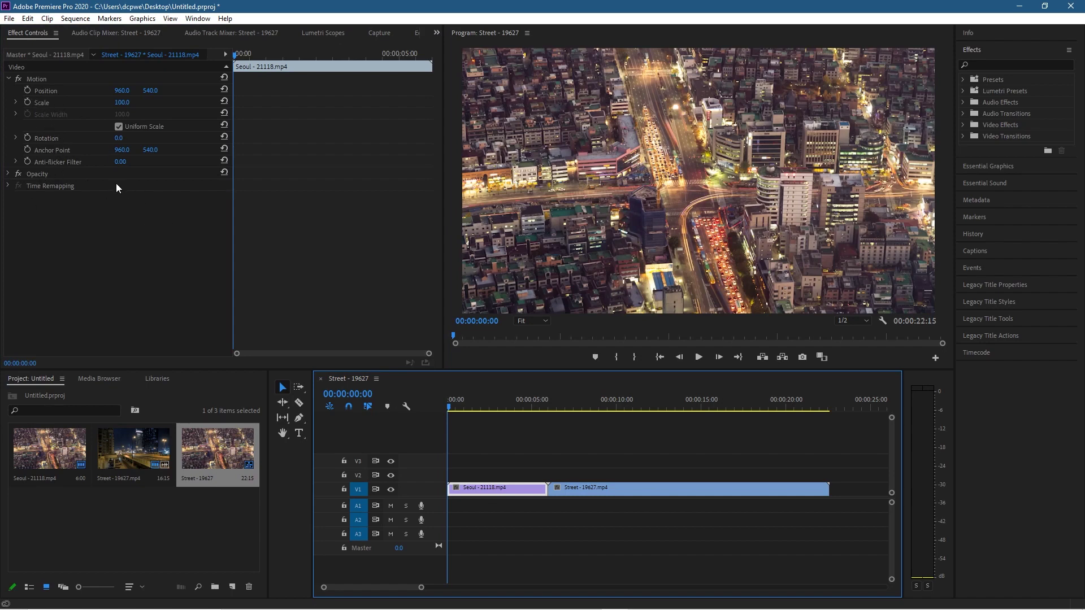
Find the Transform video effect from the Distort group and apply it to both the Seoul and Street clips
left_click(988, 64)
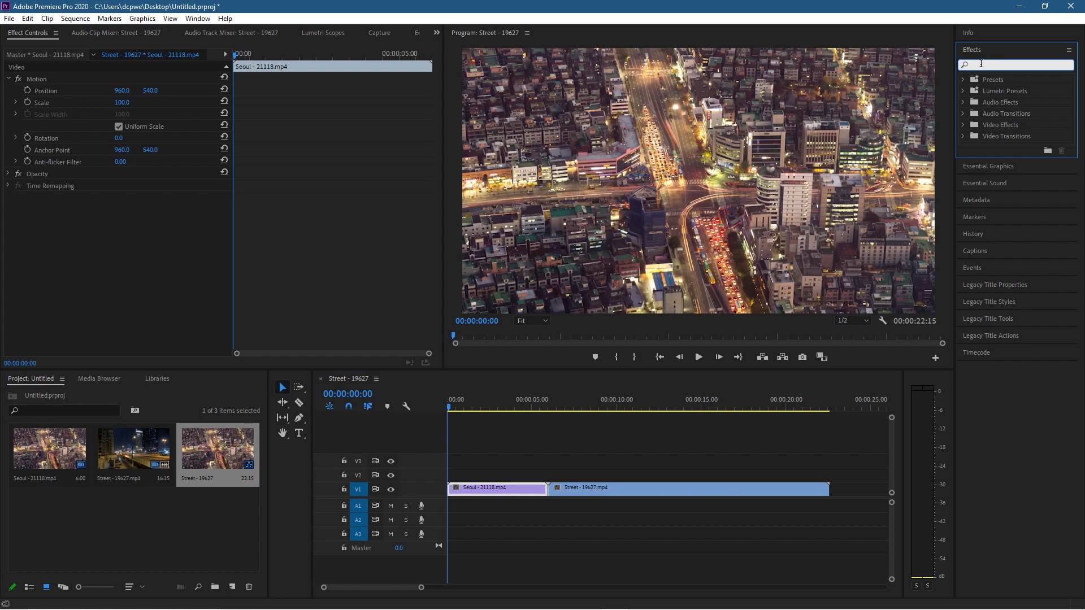
type("transform")
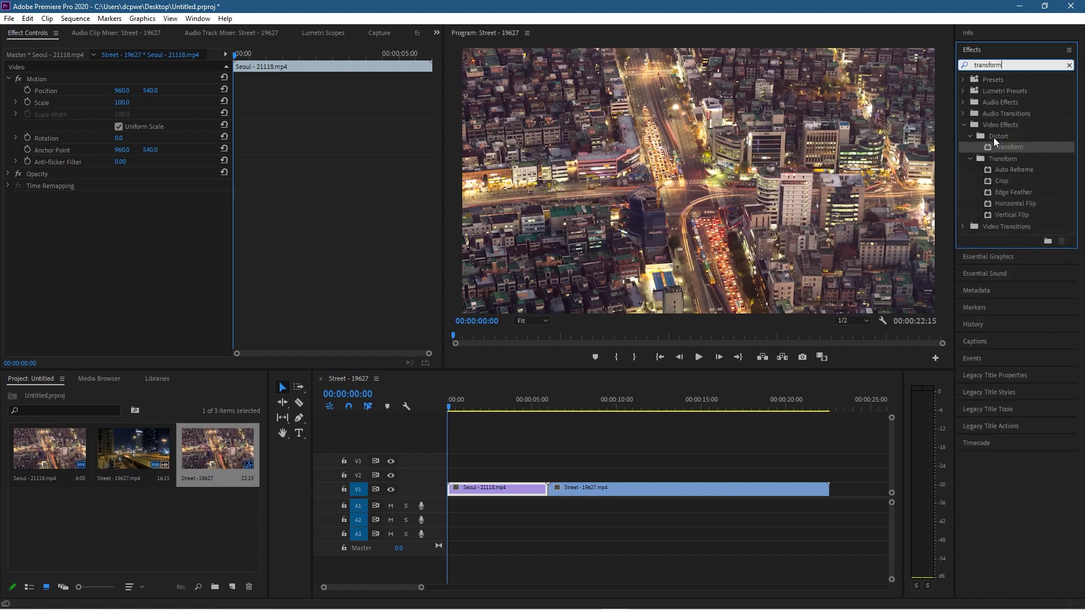
left_click(1006, 148)
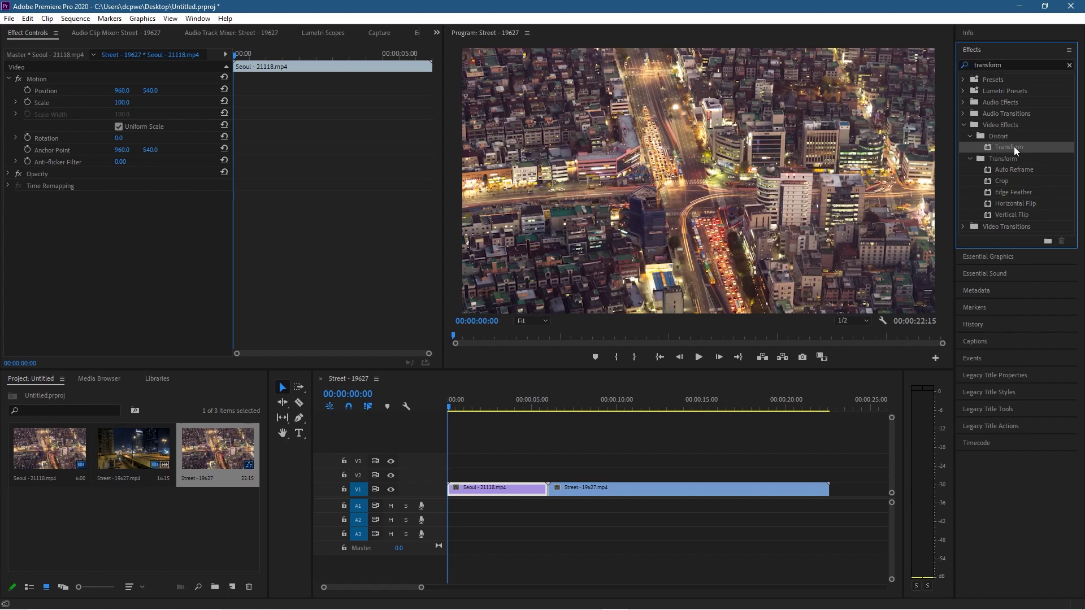
left_click_drag(1015, 150, 512, 493)
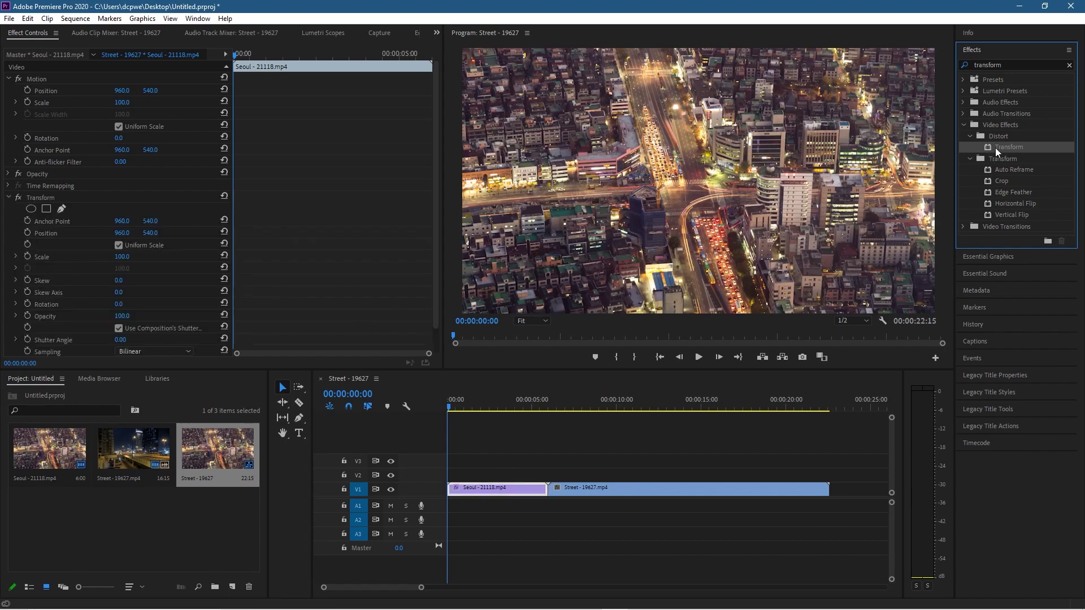
left_click_drag(768, 261, 605, 488)
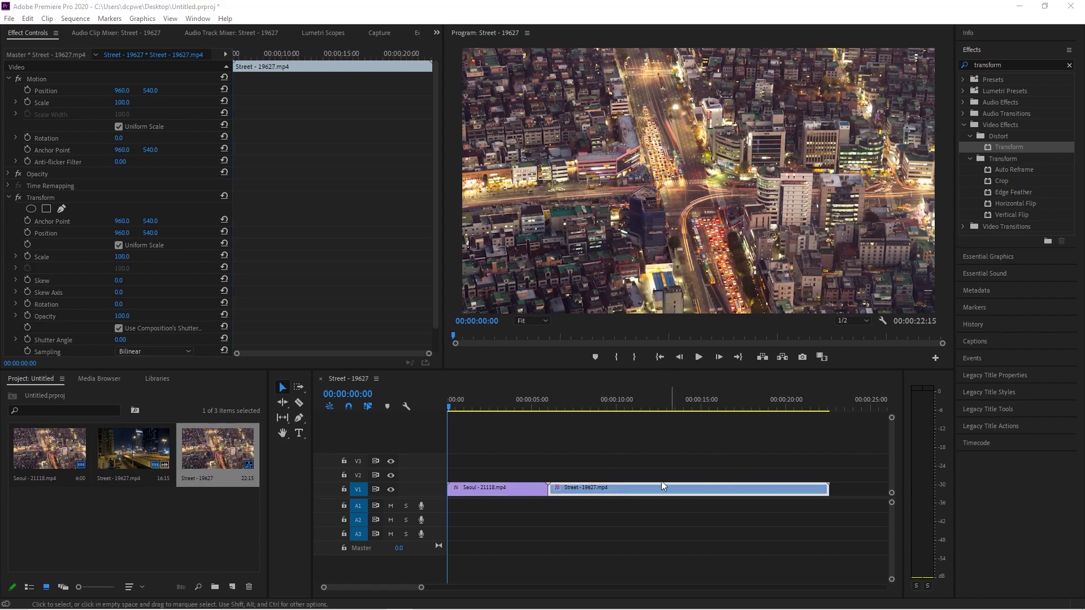
Select the Seoul clip and place the playhead on its last frame at 00:00:05:24
left_click(505, 487)
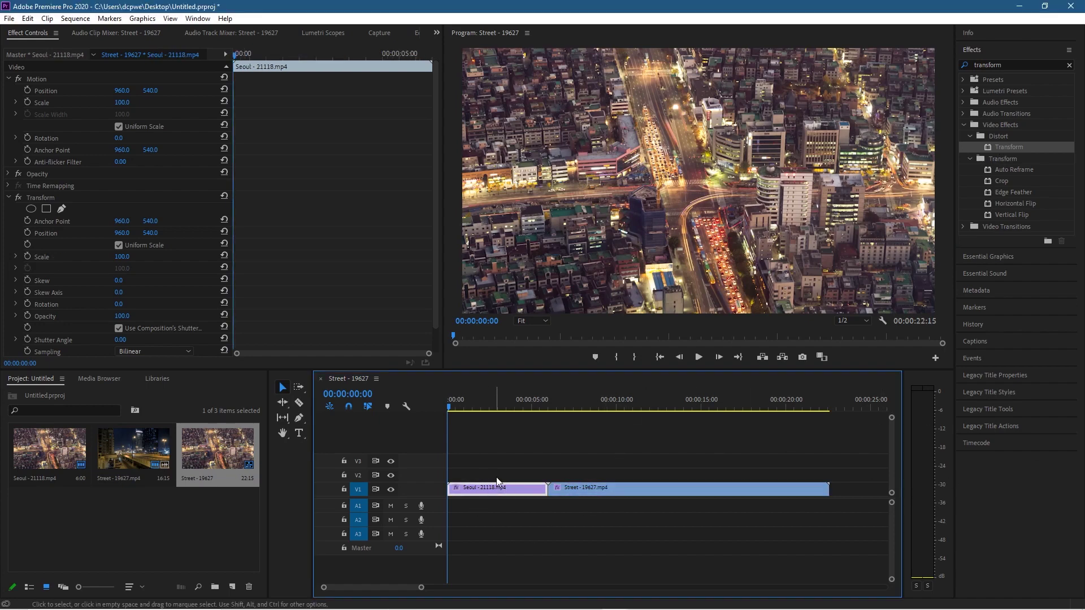
left_click_drag(240, 56, 359, 82)
key("space")
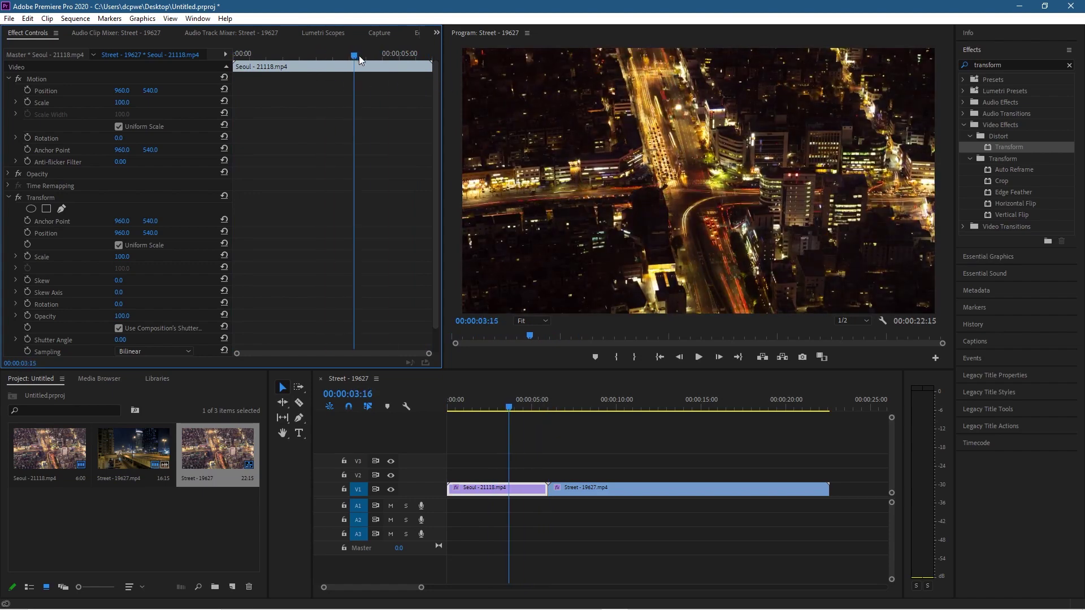
key("space")
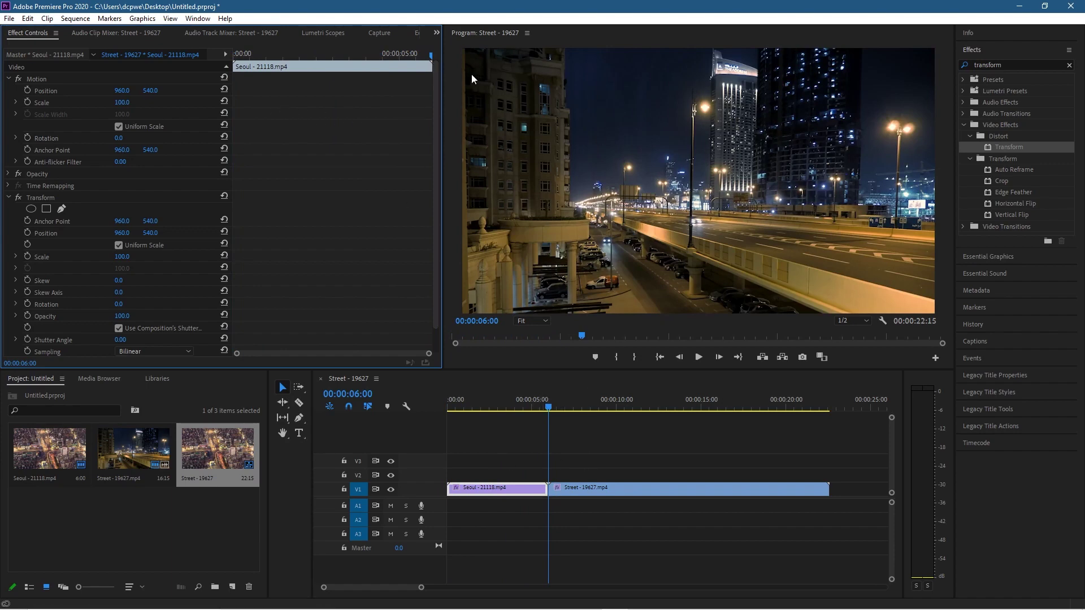
left_click_drag(431, 60, 429, 59)
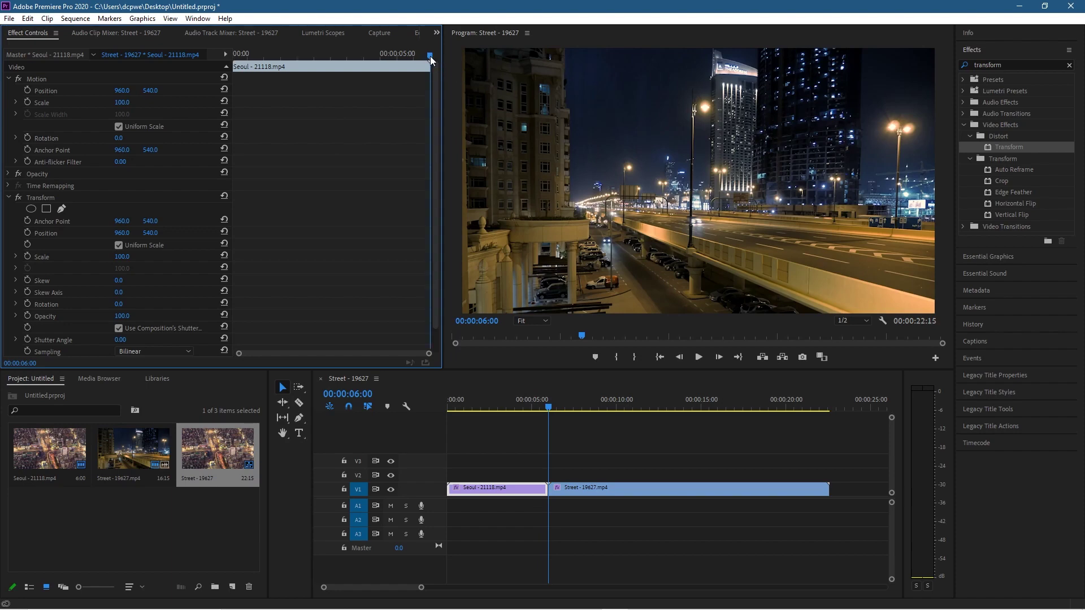
key("Left")
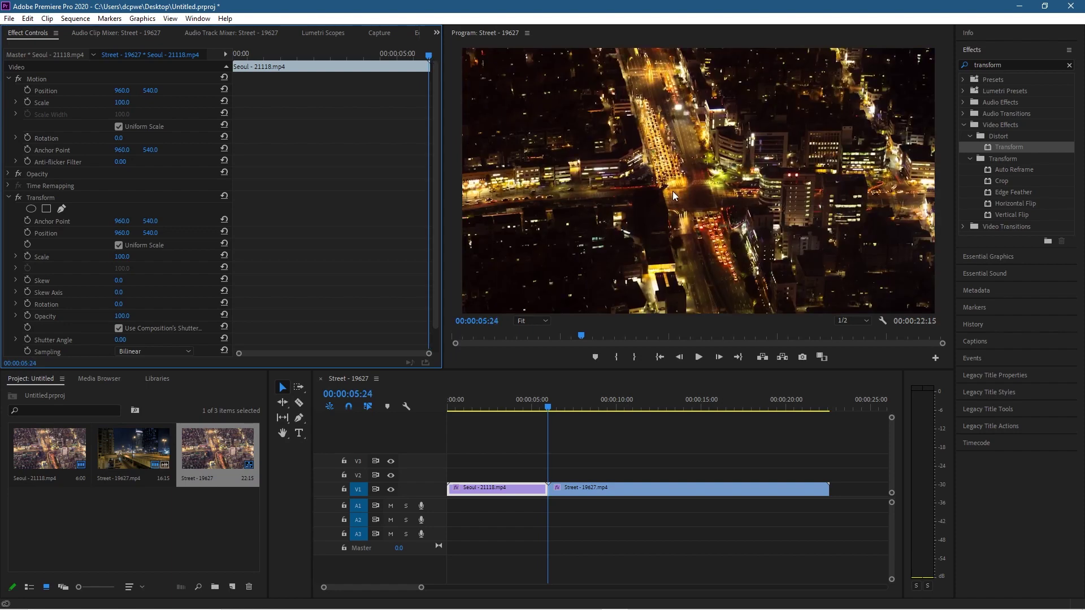
scroll(94, 256, "down", 1)
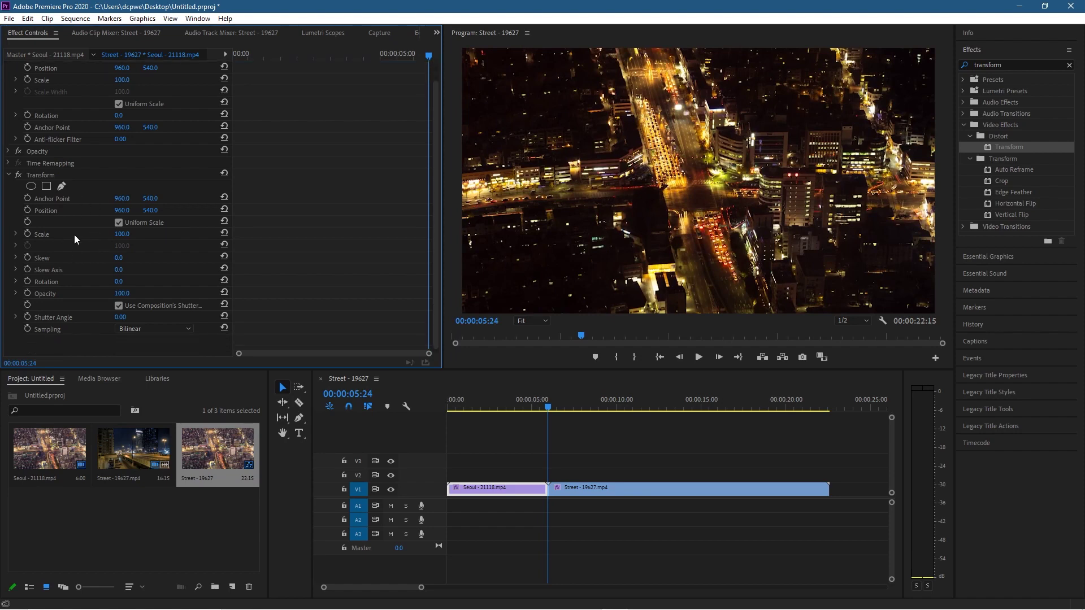
left_click(119, 223)
left_click(119, 222)
left_click(118, 223)
left_click(120, 224)
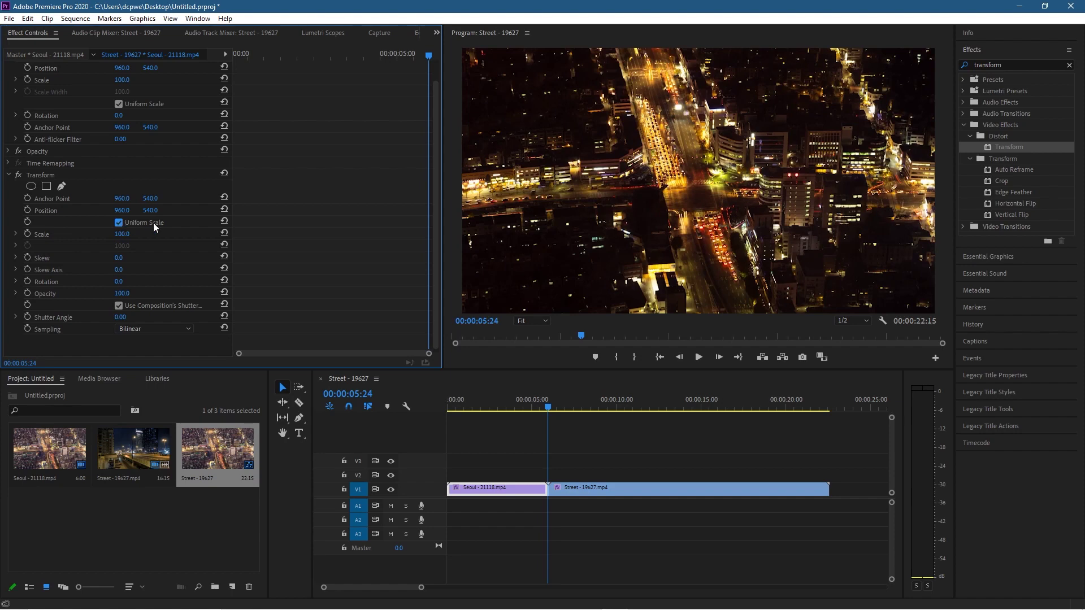
Enable Scale keyframing in the Seoul clip's Transform effect and set the last-frame keyframe to 240
left_click(27, 233)
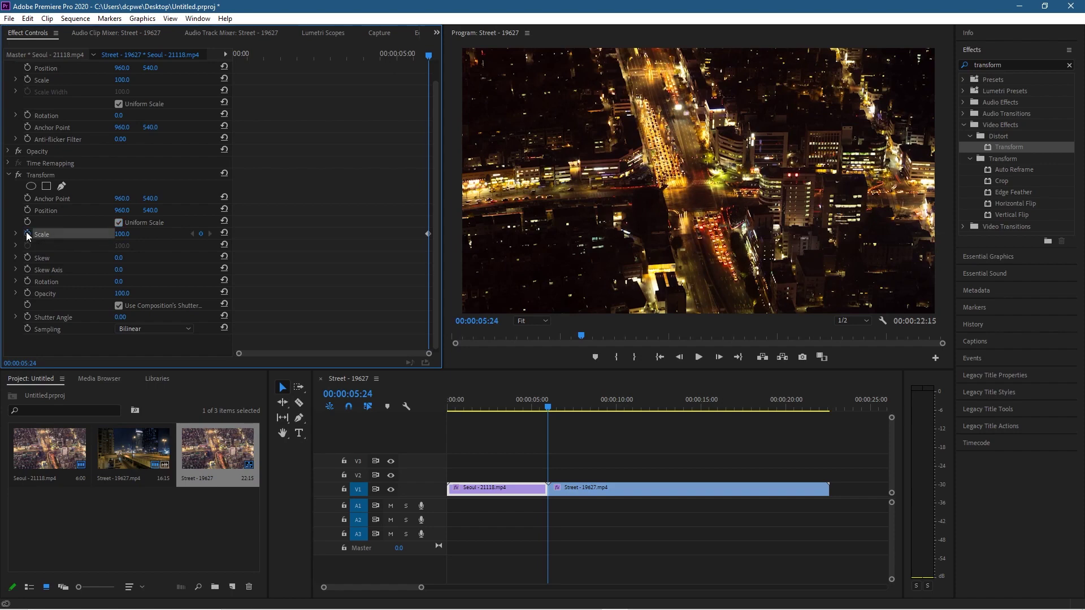
left_click(124, 235)
type("2")
key("Return")
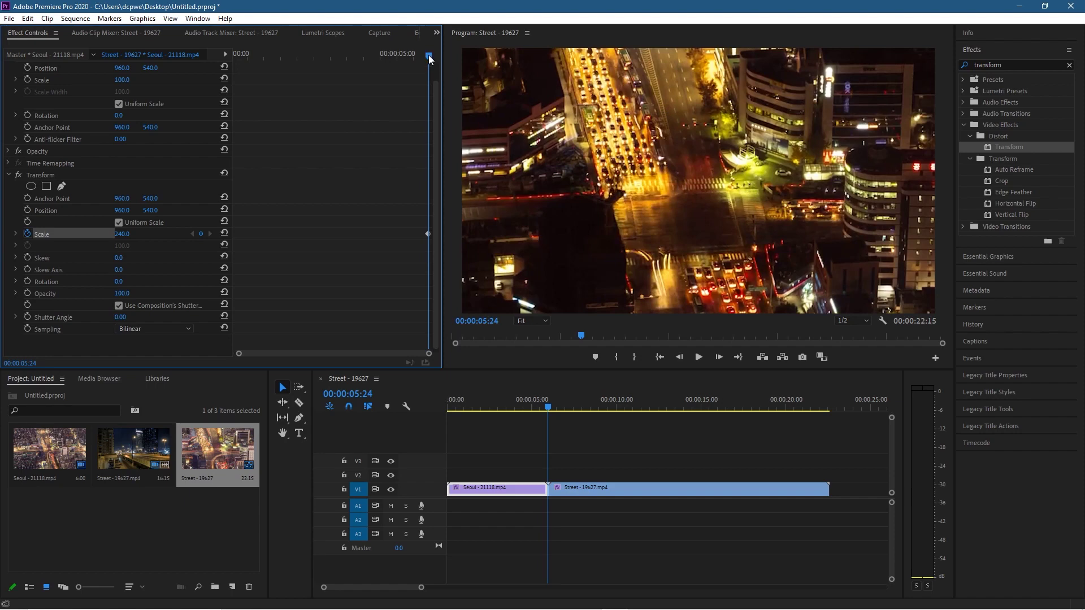
Move back five frames to 00:00:05:19 and add a Transform Scale keyframe of 100
key("Left")
key("Left")
key("Left")
key("Left")
key("Left")
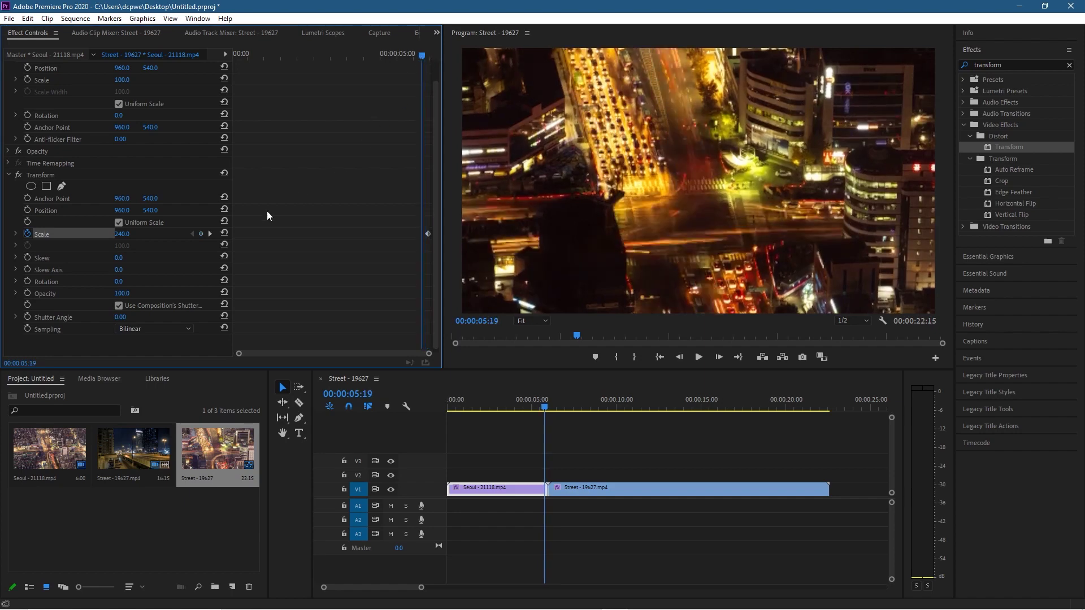
left_click(122, 234)
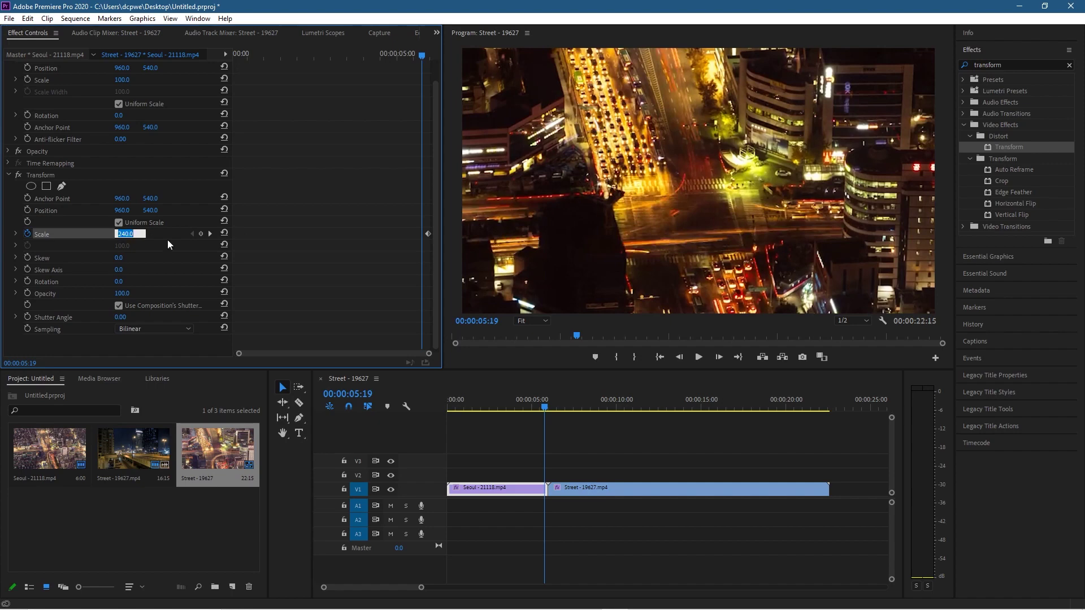
type("100")
key("Return")
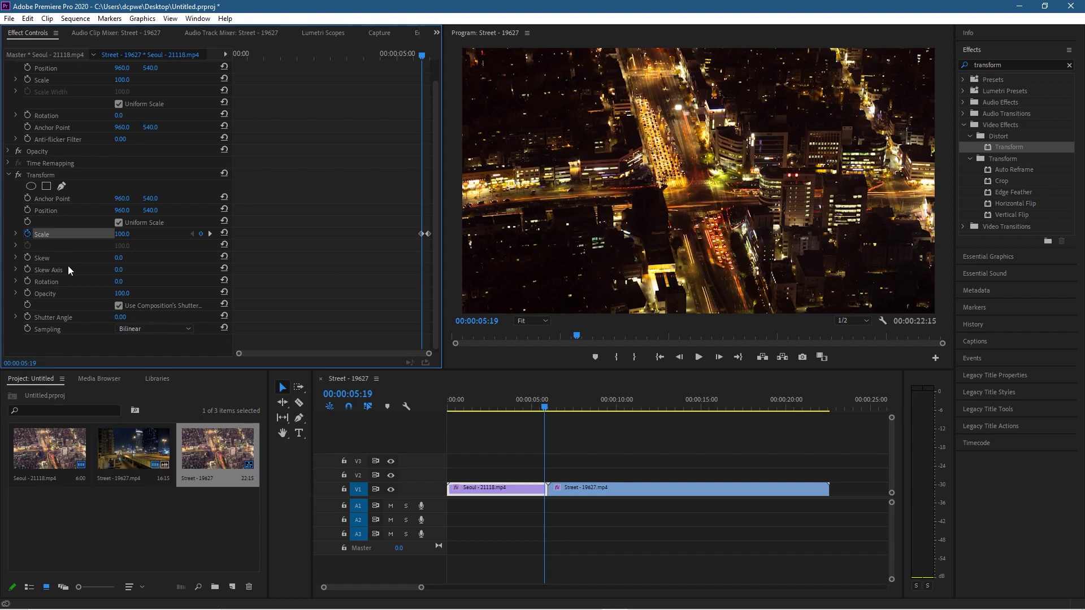
Disable Use Composition's Shutter Angle in the Seoul clip's Transform effect and set Shutter Angle to 300
left_click(120, 306)
left_click(122, 317)
type("3")
key("Return")
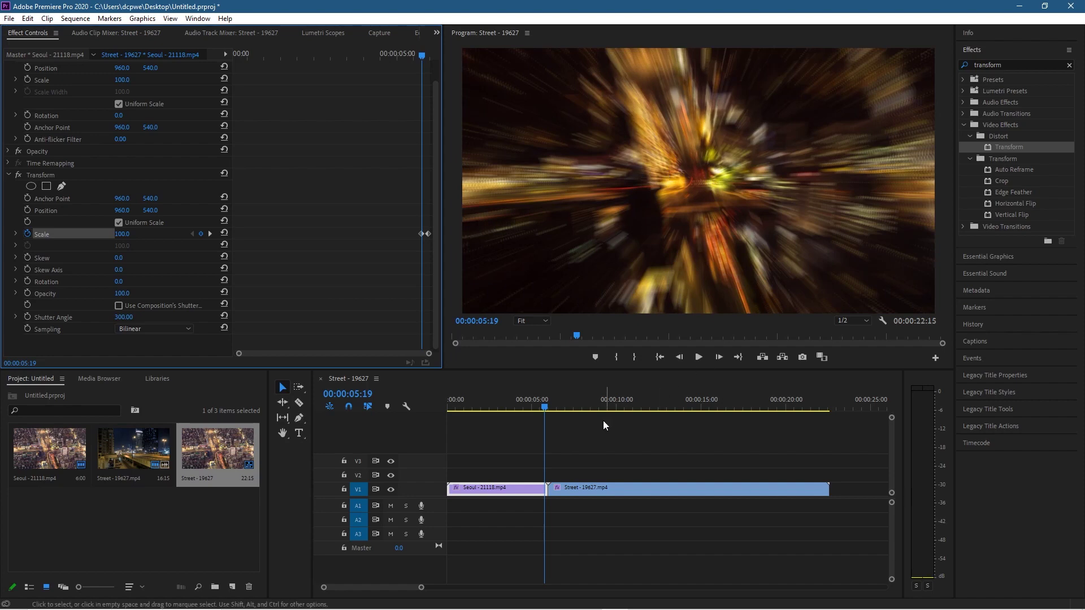
Scrub the timeline across the cut from the Seoul clip to the Street clip to preview the zoom blur
left_click(545, 412)
mouse_move(544, 412)
left_mouse_down()
mouse_move(531, 414)
mouse_move(554, 429)
left_mouse_up()
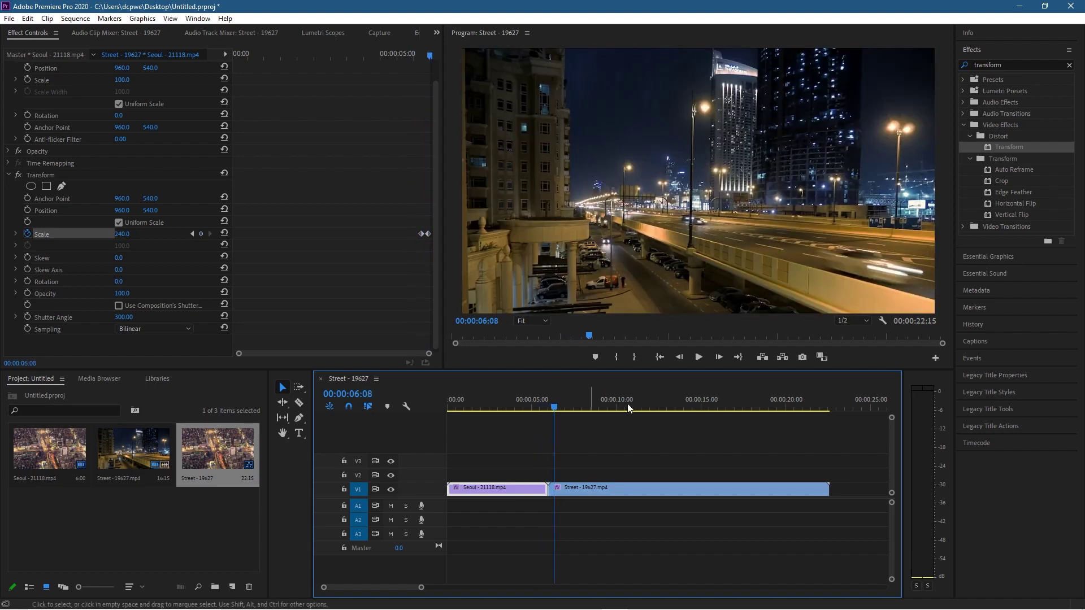
Enable Scale keyframing in the Street clip's Transform effect at 00:00:06:05, five frames after the cut, with Scale at 100
left_click(603, 492)
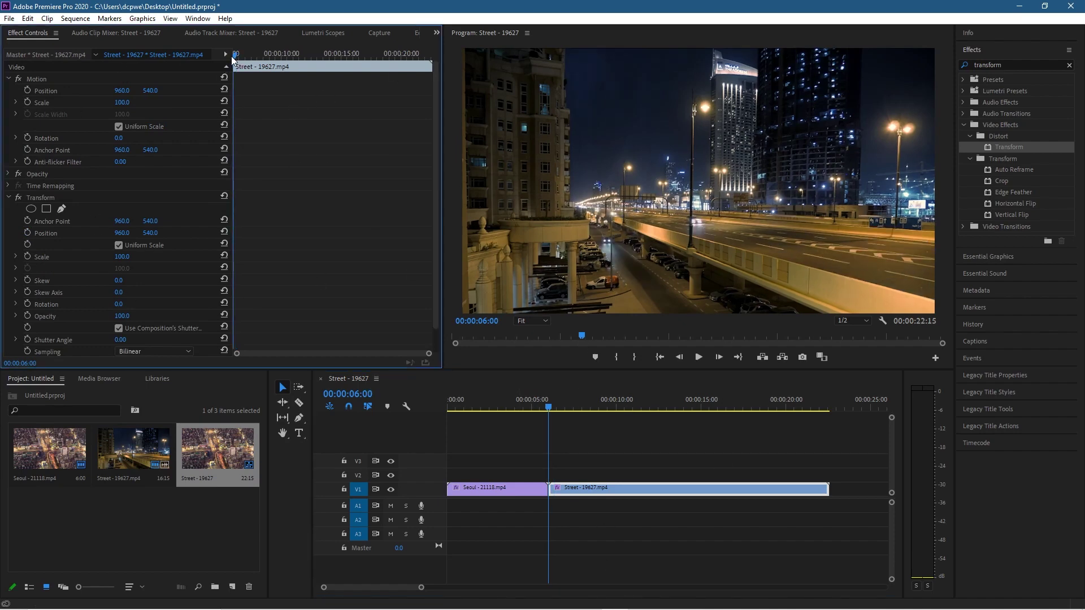
mouse_move(238, 59)
left_mouse_down()
mouse_move(286, 63)
mouse_move(233, 61)
mouse_move(224, 50)
left_mouse_up()
key("Right")
key("Right")
key("Right")
key("Right")
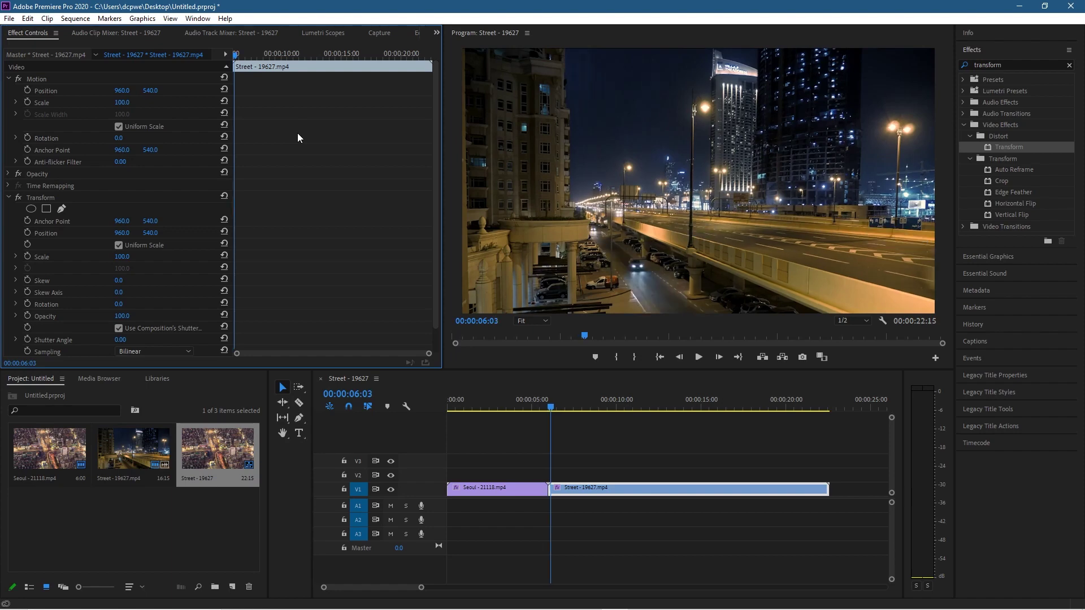
key("Right")
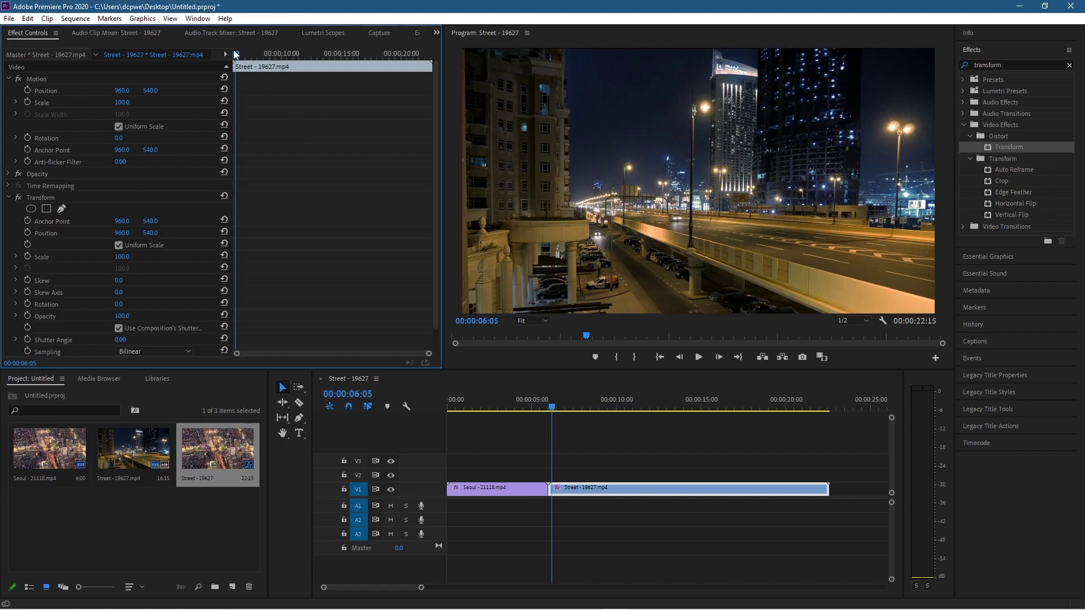
left_click(29, 255)
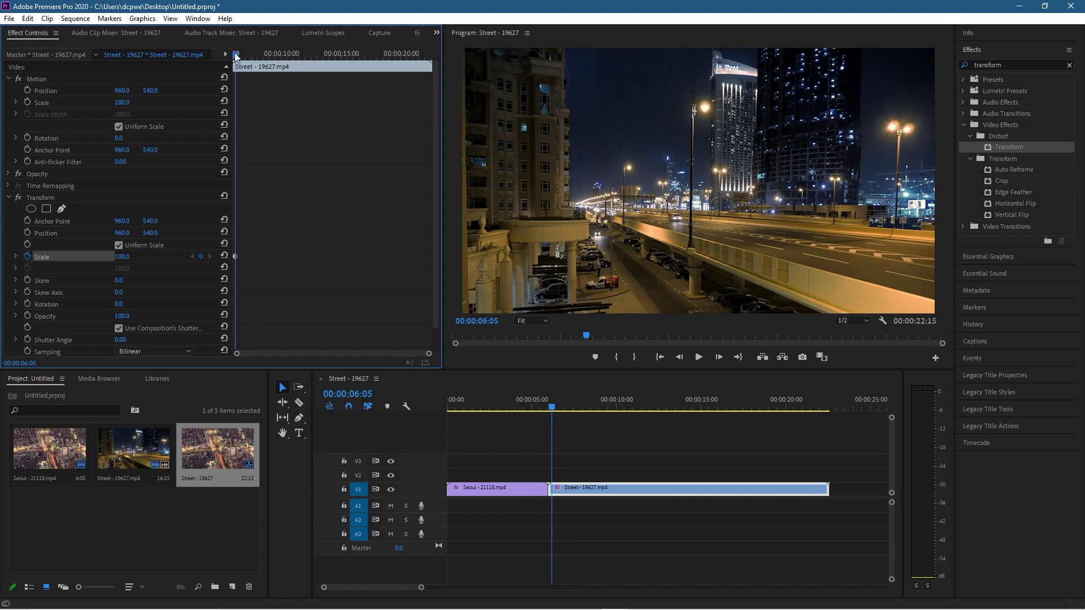
Add a Transform Scale keyframe of 240 on the Street clip's first frame at 00:00:06:00
left_click_drag(236, 55, 226, 56)
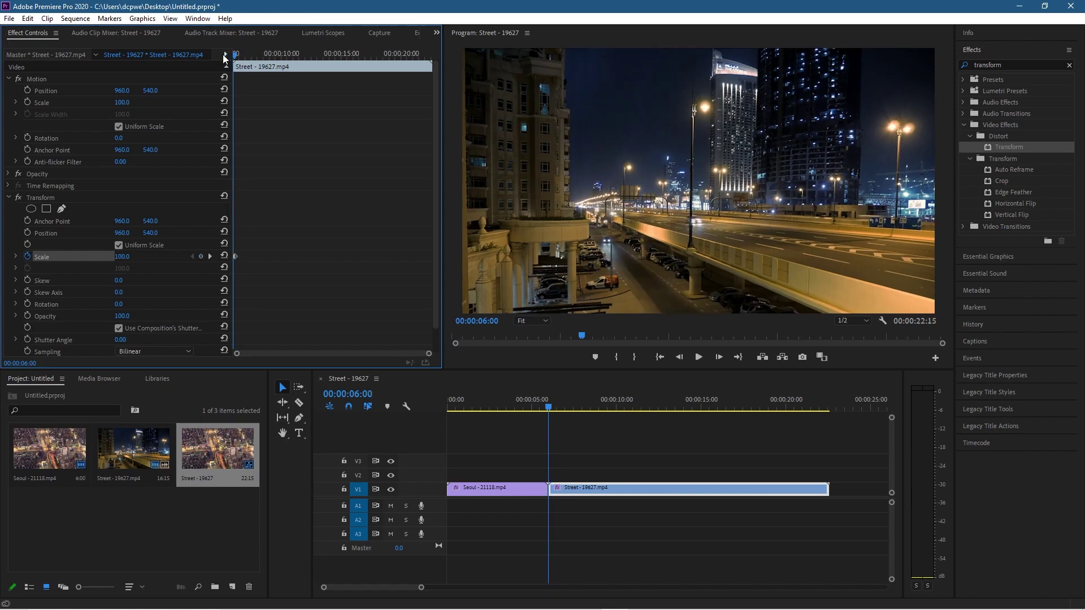
left_click(122, 257)
type("240")
key("Return")
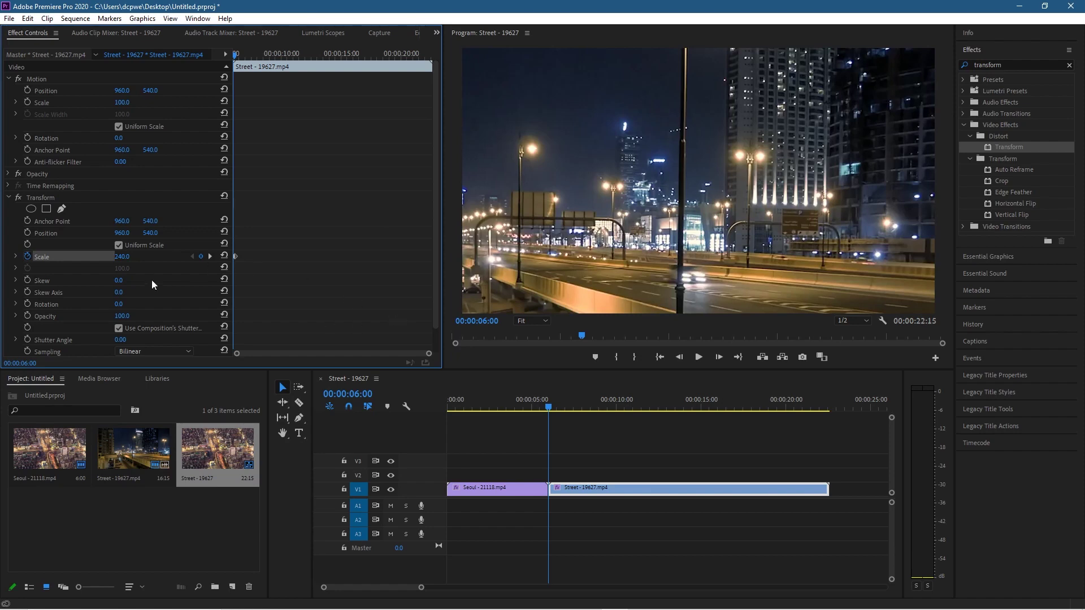
Disable Use Composition's Shutter Angle in the Street clip's Transform effect and set Shutter Angle to 300
scroll(152, 284, "down", 1)
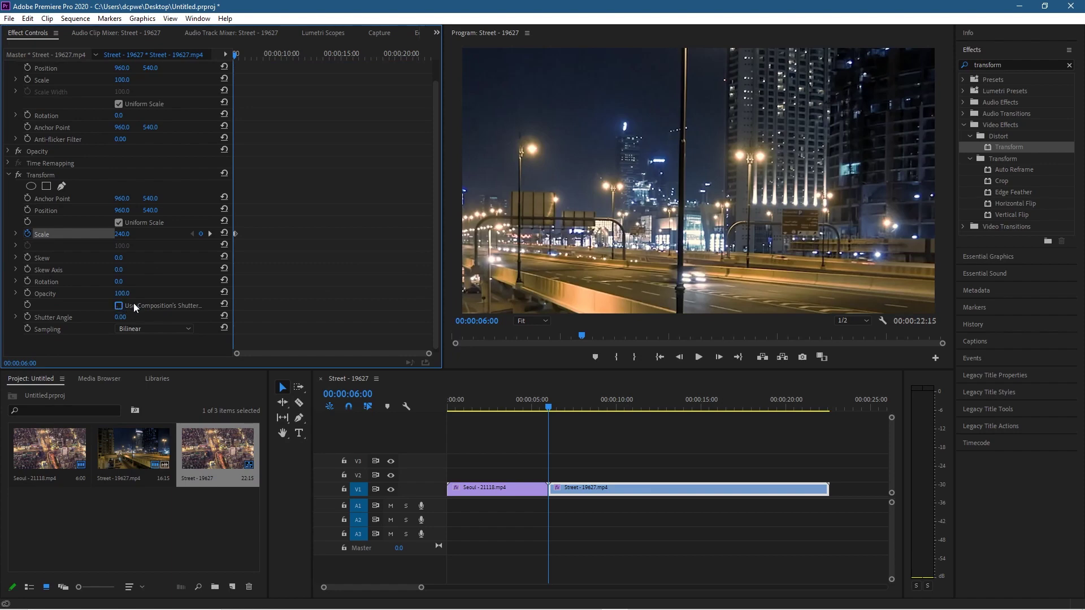
left_click(129, 317)
type("300")
key("Return")
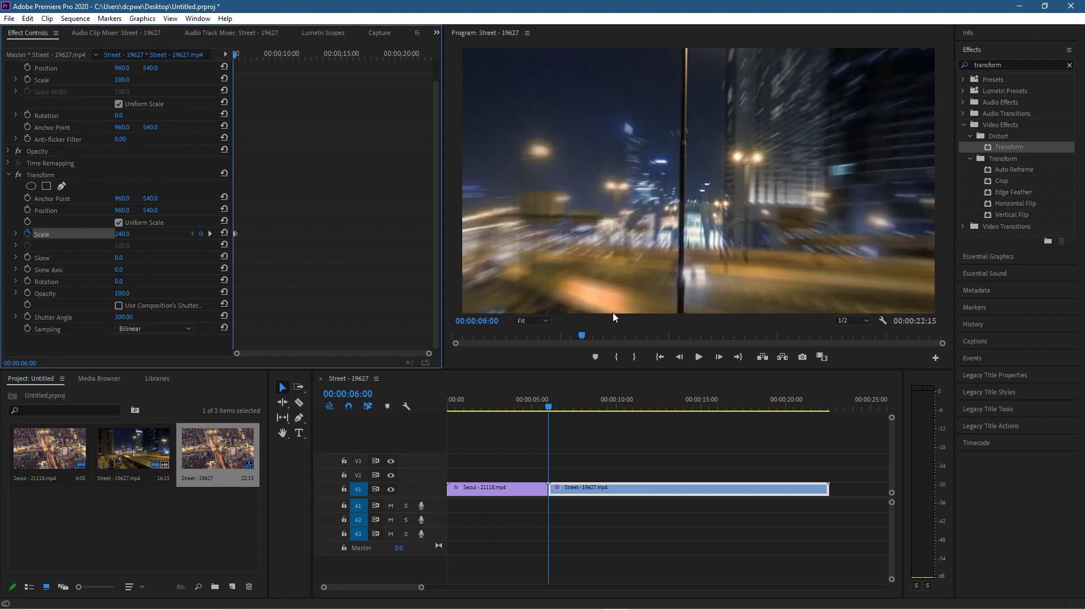
Play the sequence from just before the cut to preview the zoom transition between both clips
left_click(545, 407)
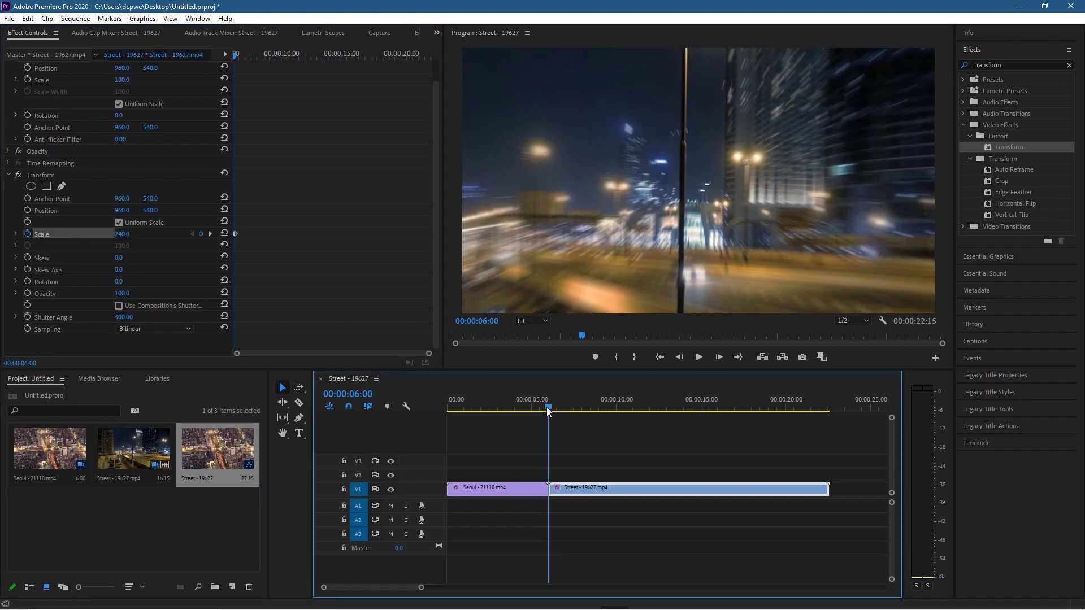
left_click(543, 408)
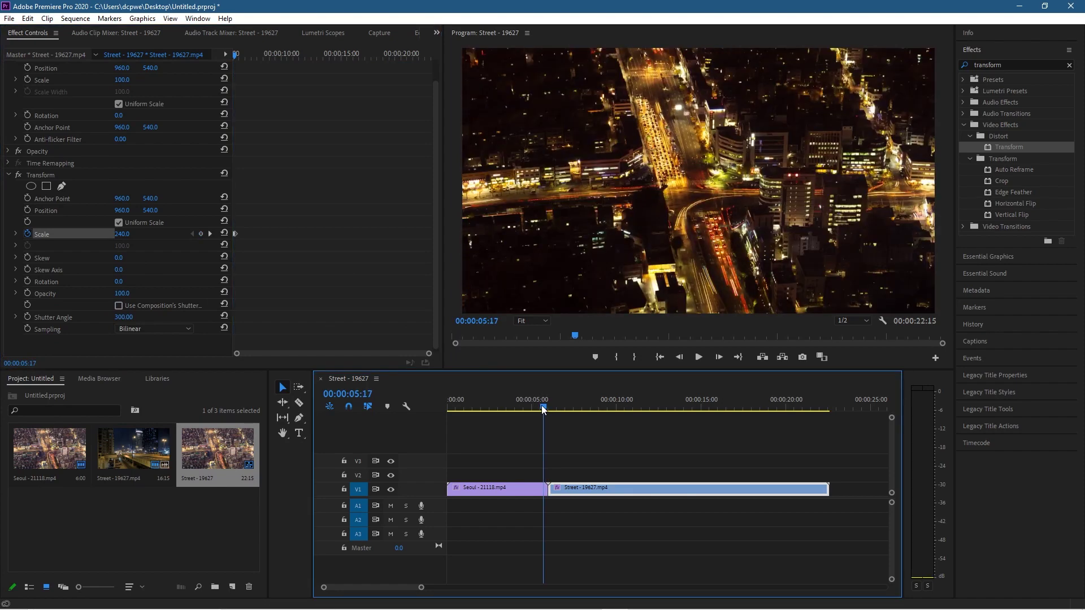
left_click(695, 356)
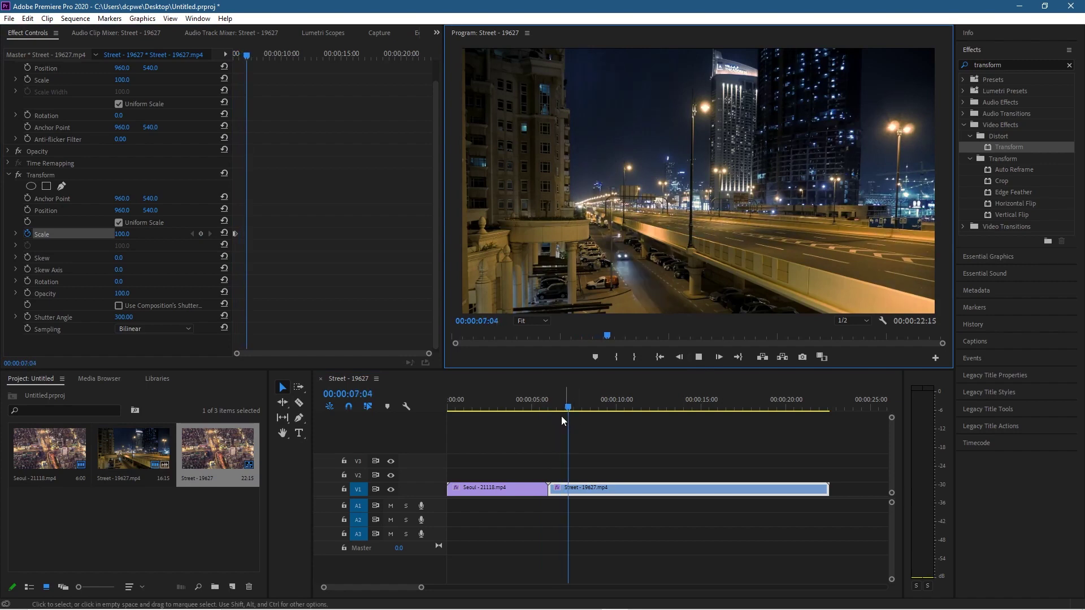
left_click(537, 407)
left_click(696, 358)
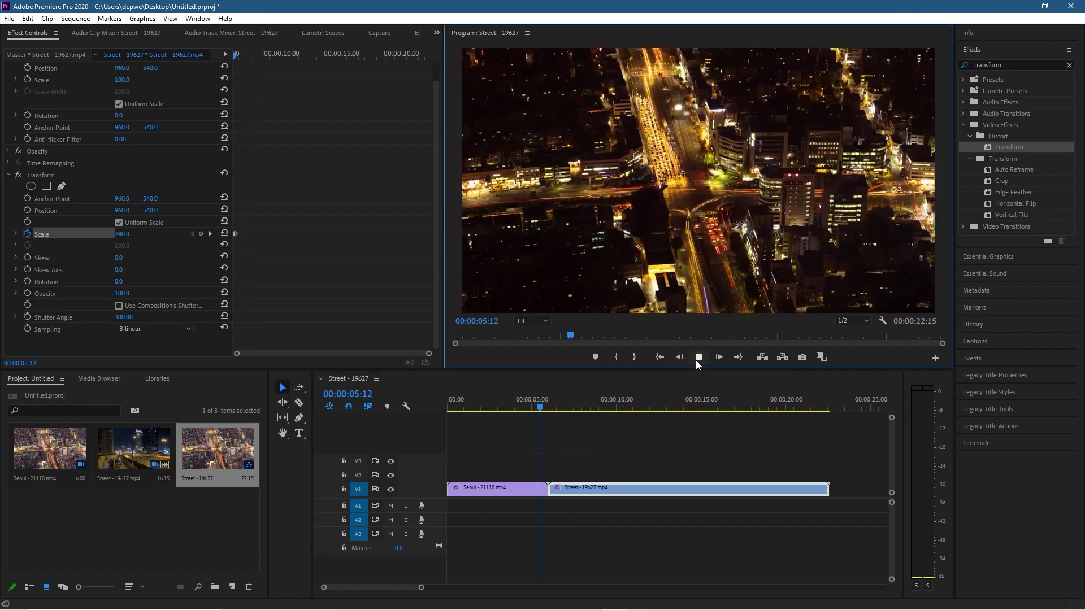
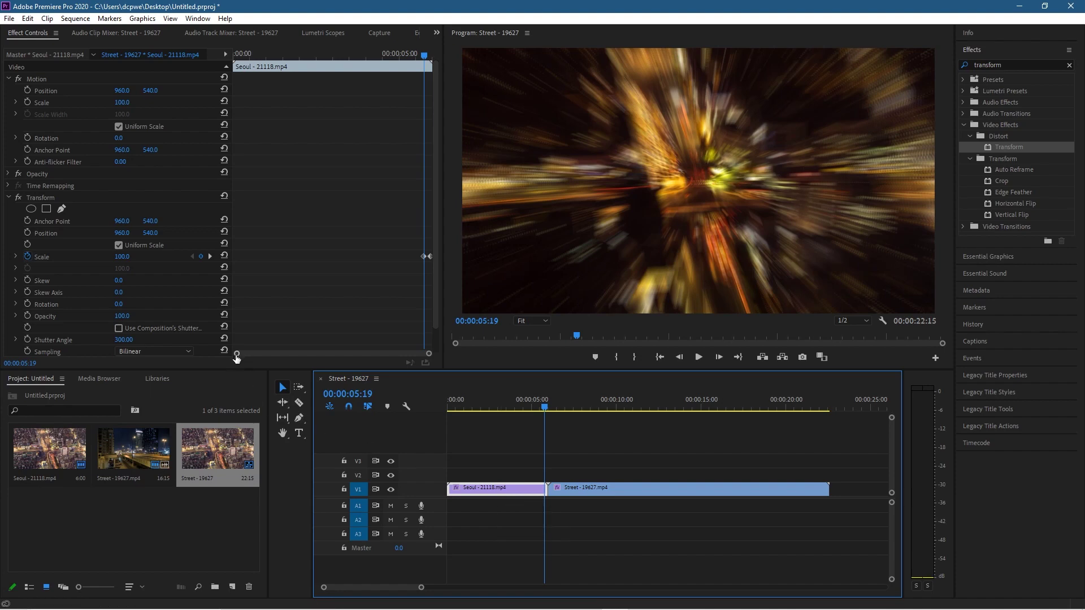
Enable Rotation keyframing in the Seoul clip's Transform effect on its last frame, 00:00:05:24, and set Rotation to 15
left_click_drag(236, 357, 364, 364)
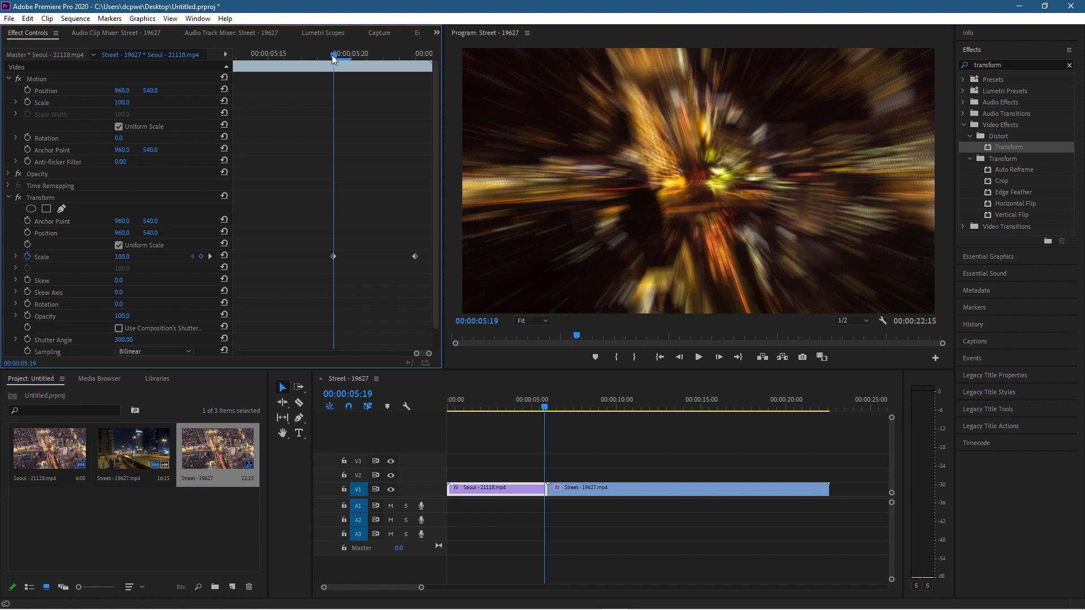
left_click_drag(334, 55, 418, 75)
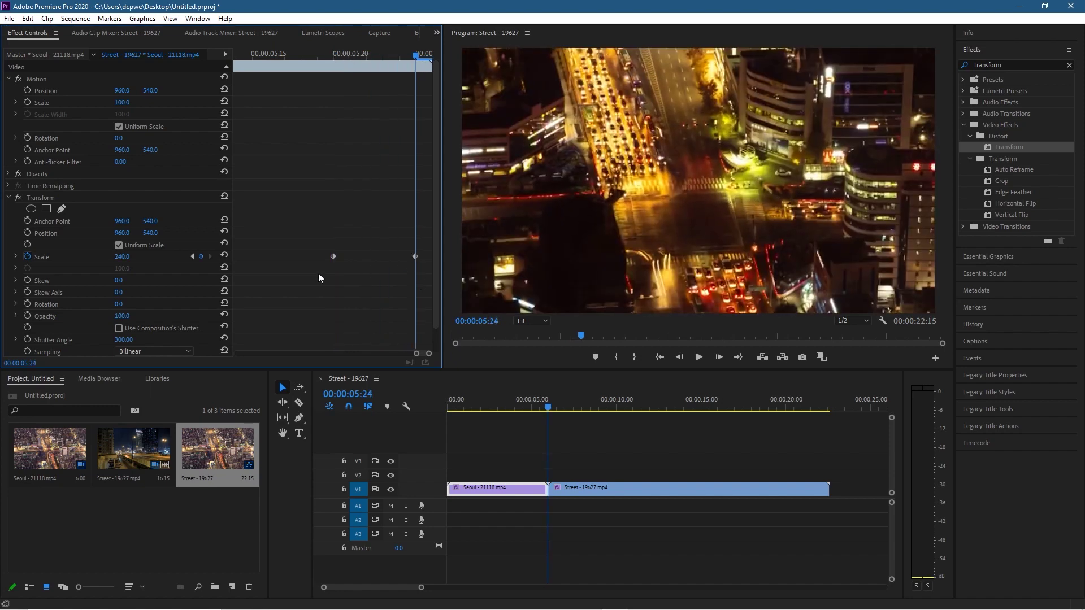
left_click(27, 303)
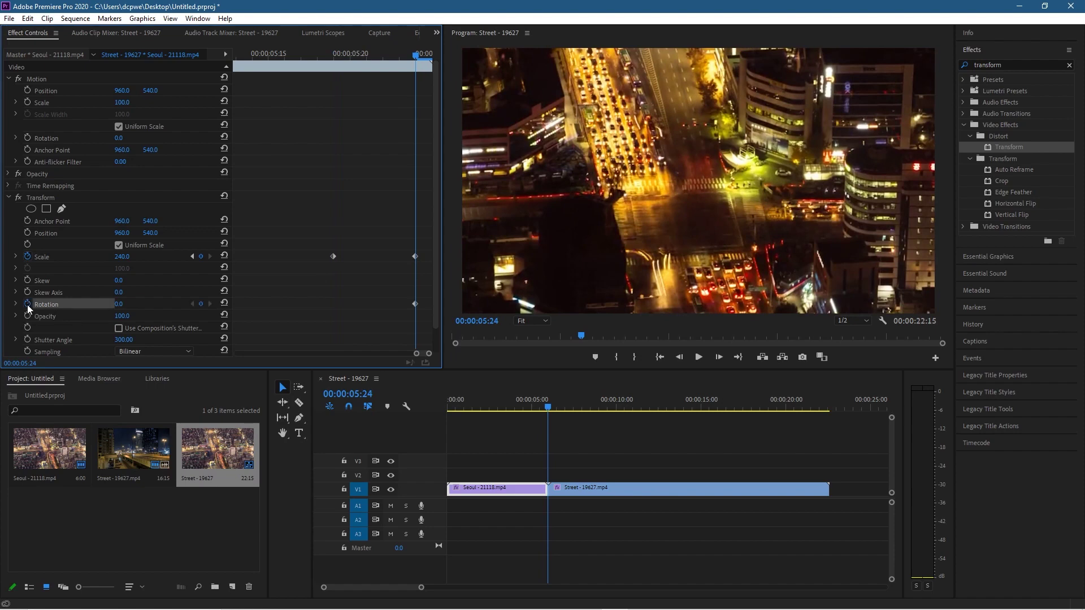
left_click(128, 303)
type("15")
key("Return")
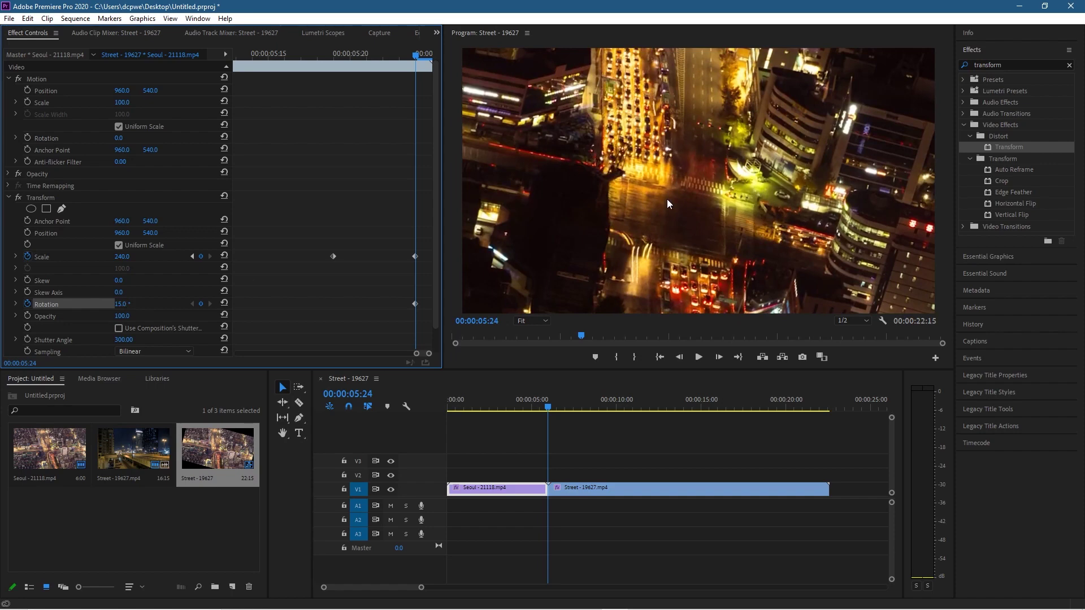
Add a Transform Rotation keyframe of 0 at 00:00:05:19 in the Seoul clip
left_click_drag(414, 52, 338, 69)
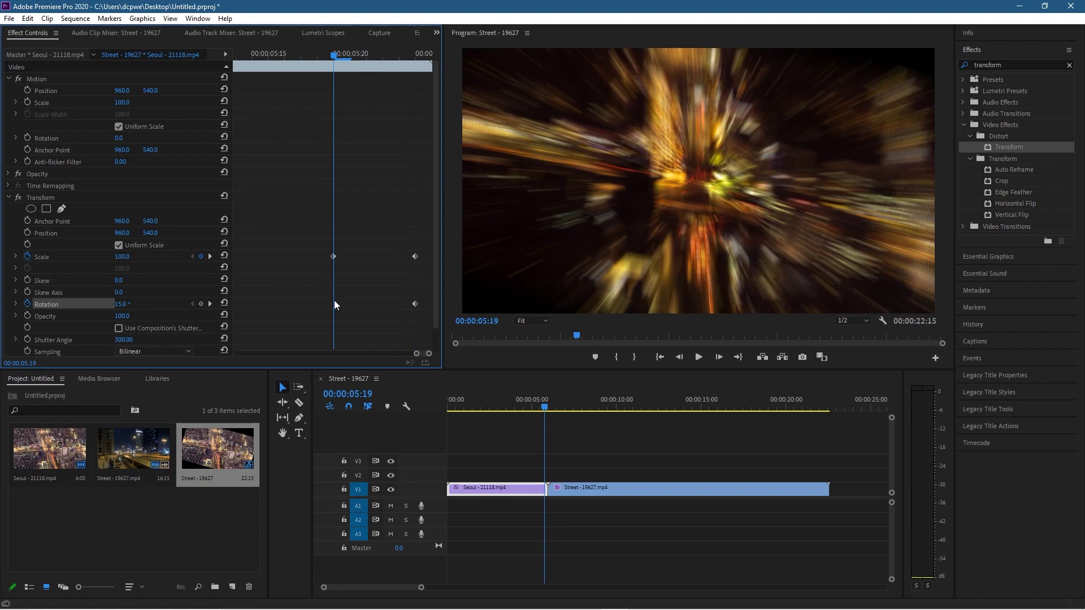
left_click(118, 305)
type("0")
key("Return")
Set all of the Seoul clip's Scale and Rotation keyframes to Auto Bezier and scrub across the cut to preview the motion
left_click_drag(302, 236, 425, 317)
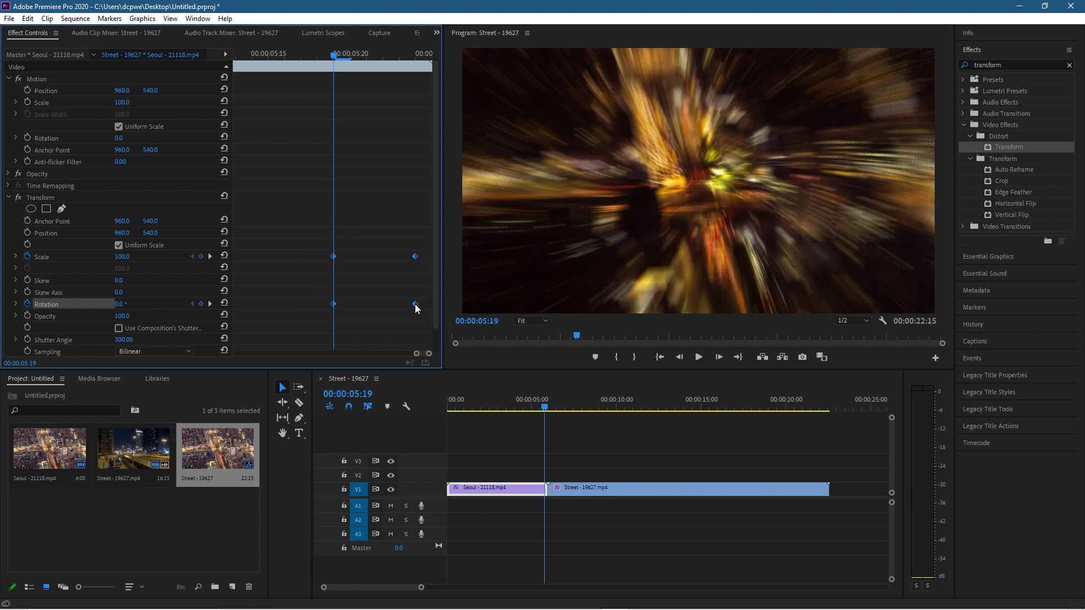
right_click(415, 304)
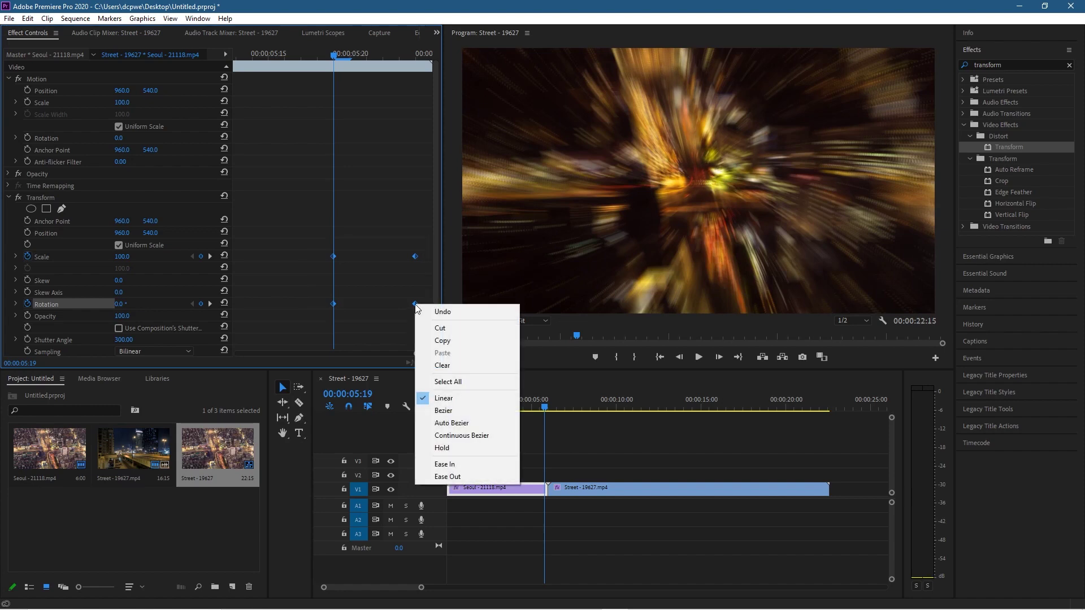
left_click(462, 423)
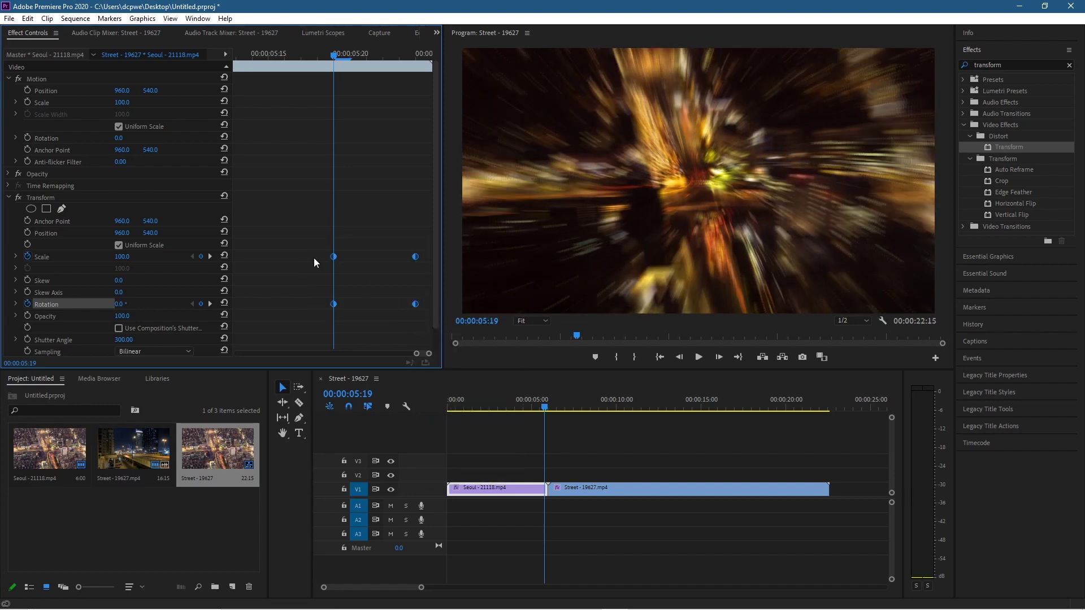
mouse_move(546, 407)
left_mouse_down()
mouse_move(530, 403)
mouse_move(552, 409)
left_mouse_up()
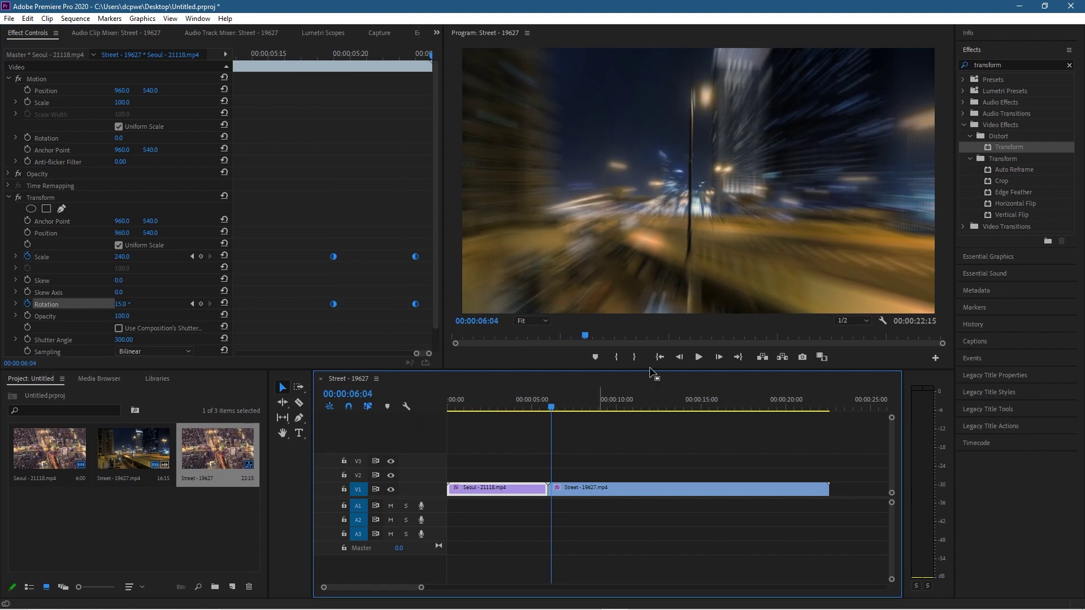
Enable Rotation keyframing in the Street clip's Transform effect at 00:00:06:05 with Rotation at 0
left_click(591, 488)
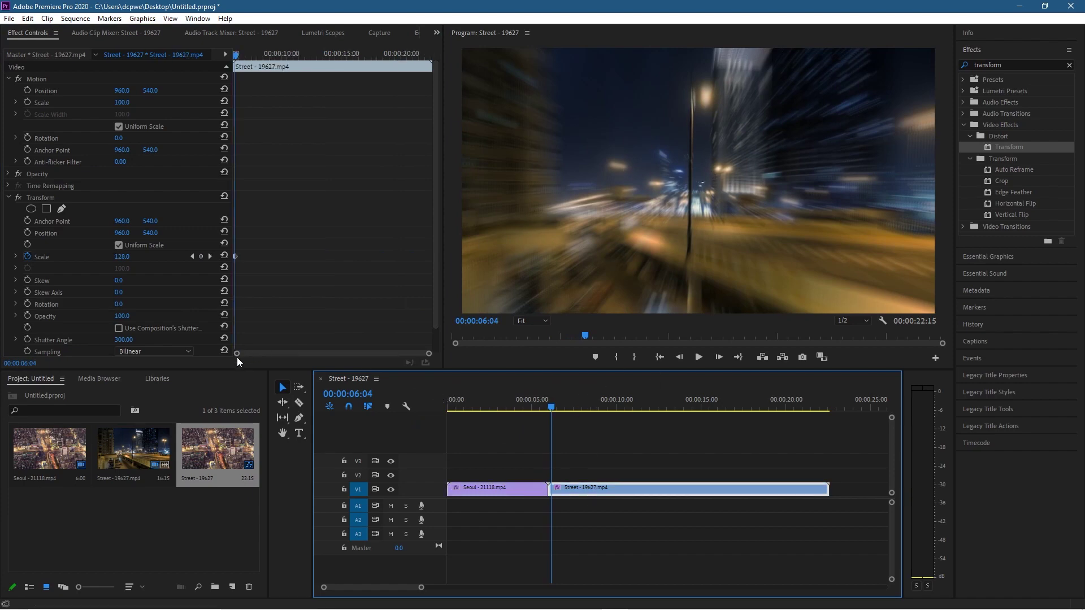
left_click_drag(237, 357, 333, 357)
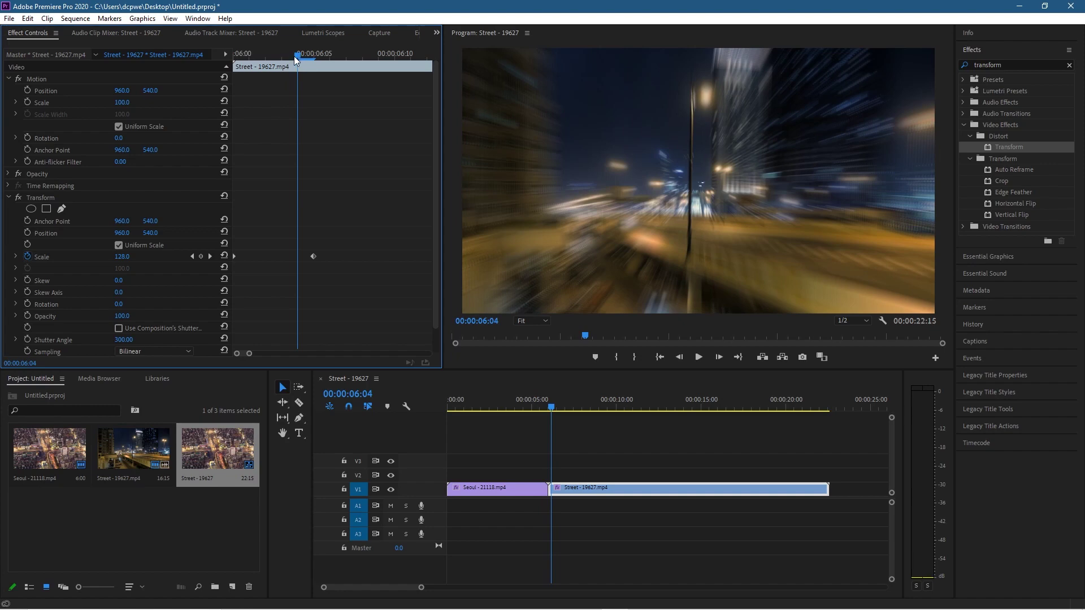
left_click_drag(295, 60, 310, 67)
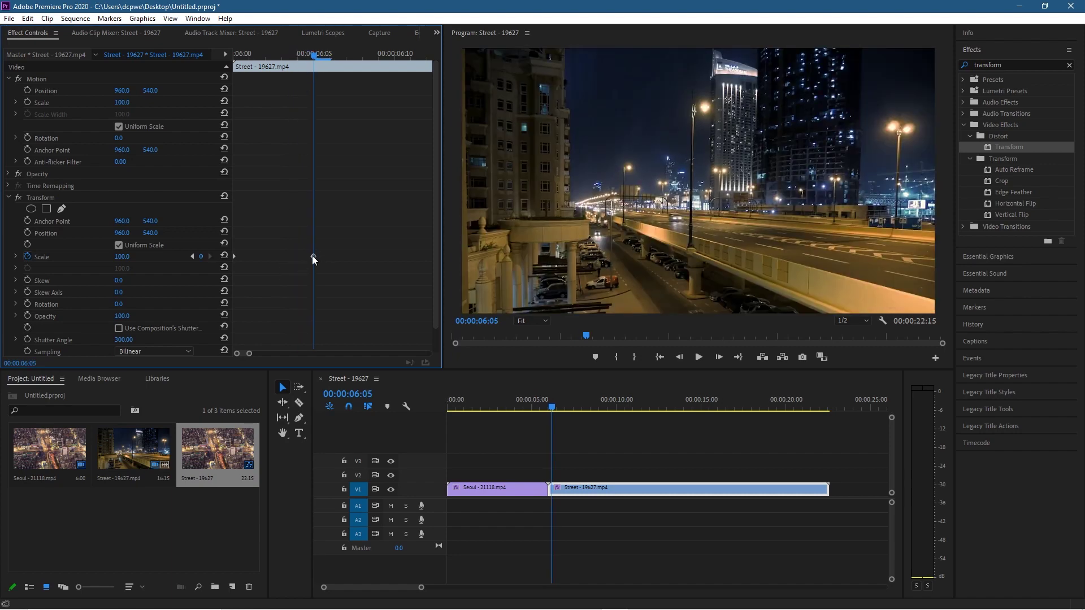
left_click(27, 303)
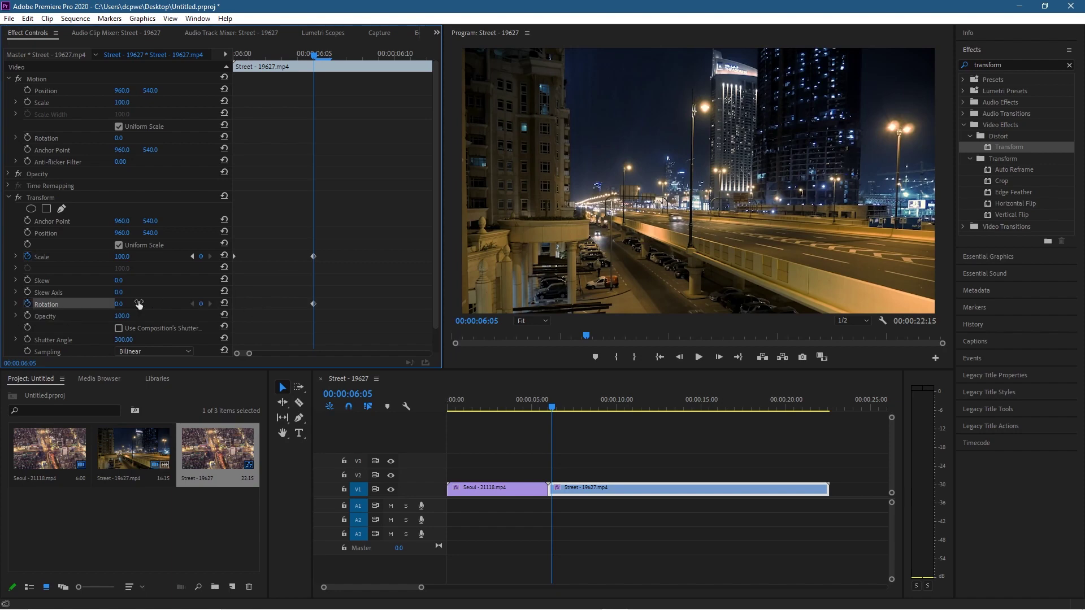
Add a Transform Rotation keyframe of -15 on the Street clip's first frame at 00:00:06:00
left_click_drag(312, 55, 235, 57)
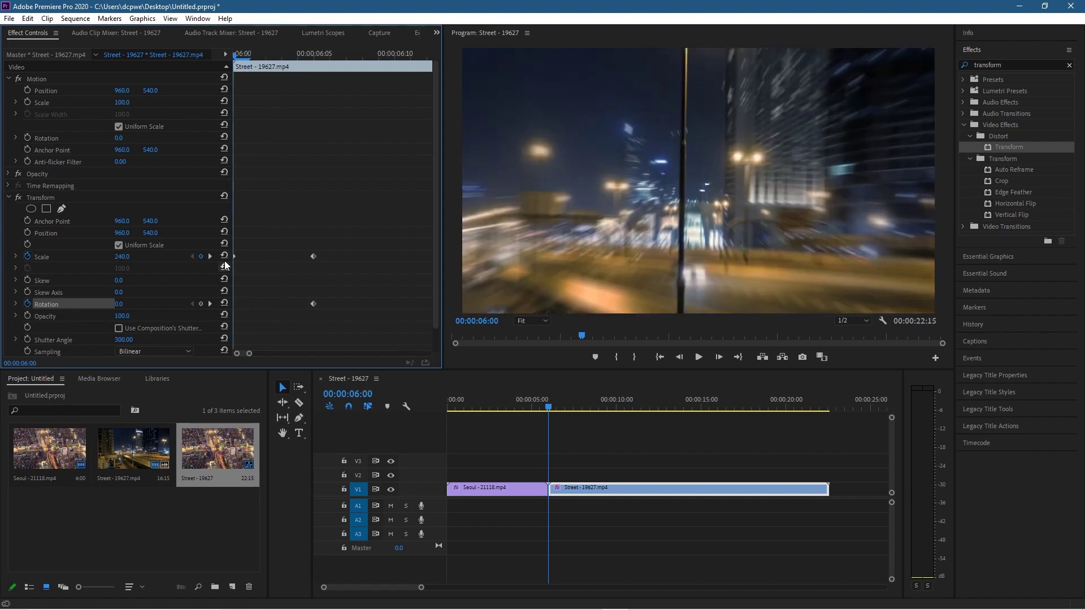
left_click(121, 306)
type("-15")
key("Return")
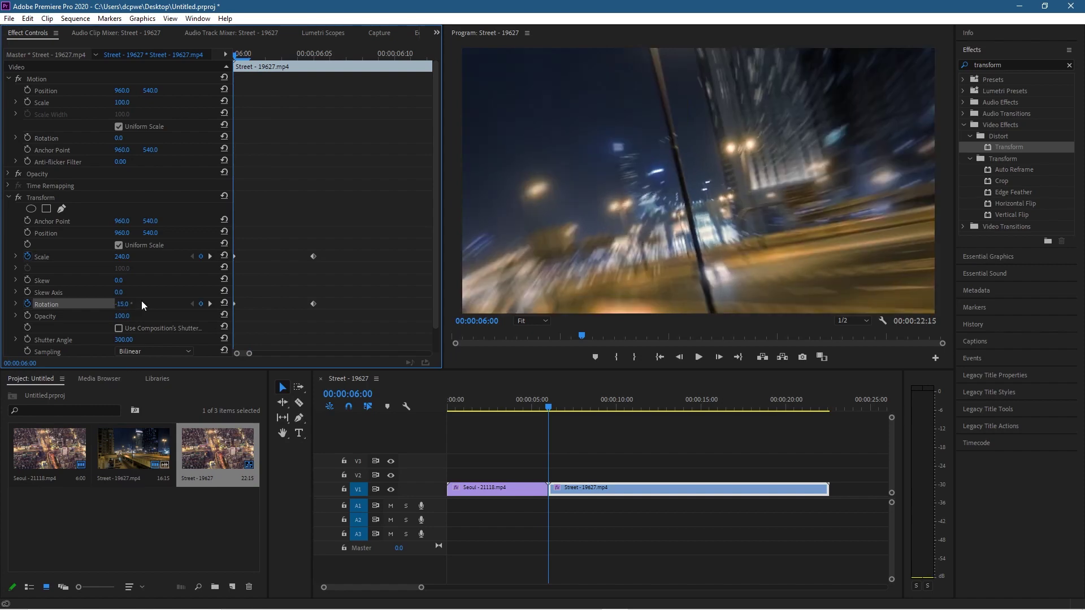
Play the sequence repeatedly from before the cut to preview the finished zoom and rotation transition
left_click_drag(548, 406, 514, 412)
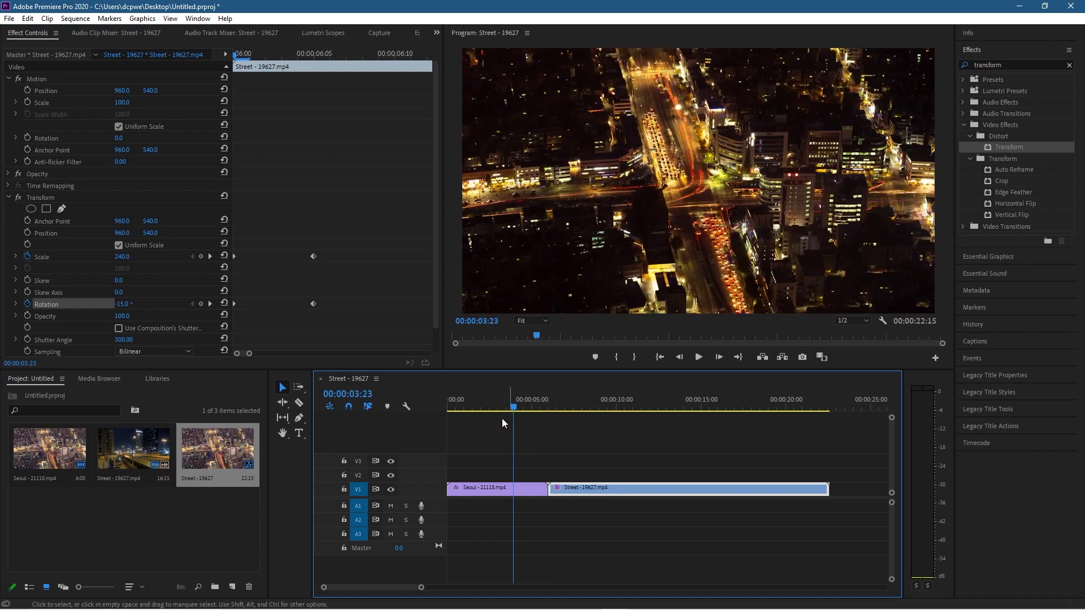
left_click(695, 356)
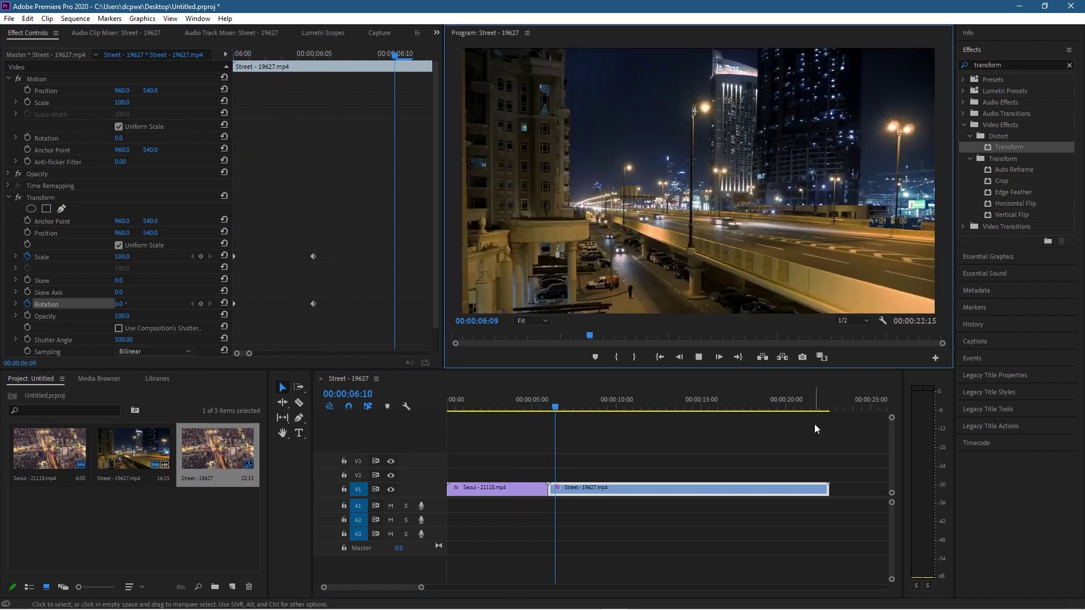
left_click(540, 402)
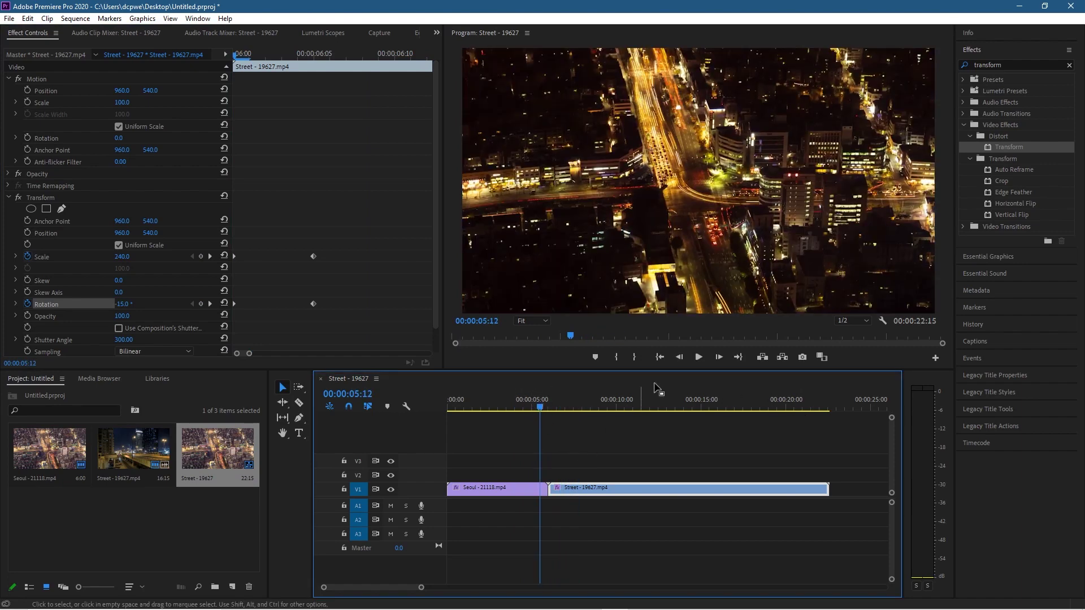
left_click(699, 357)
left_click(698, 357)
left_click(529, 408)
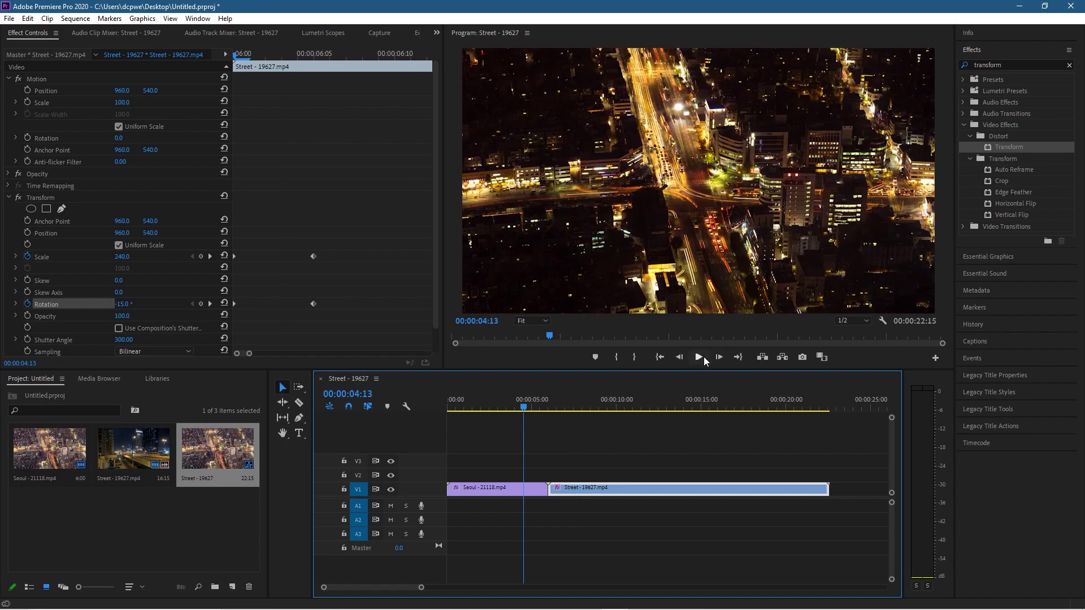
left_click(702, 357)
left_click(702, 357)
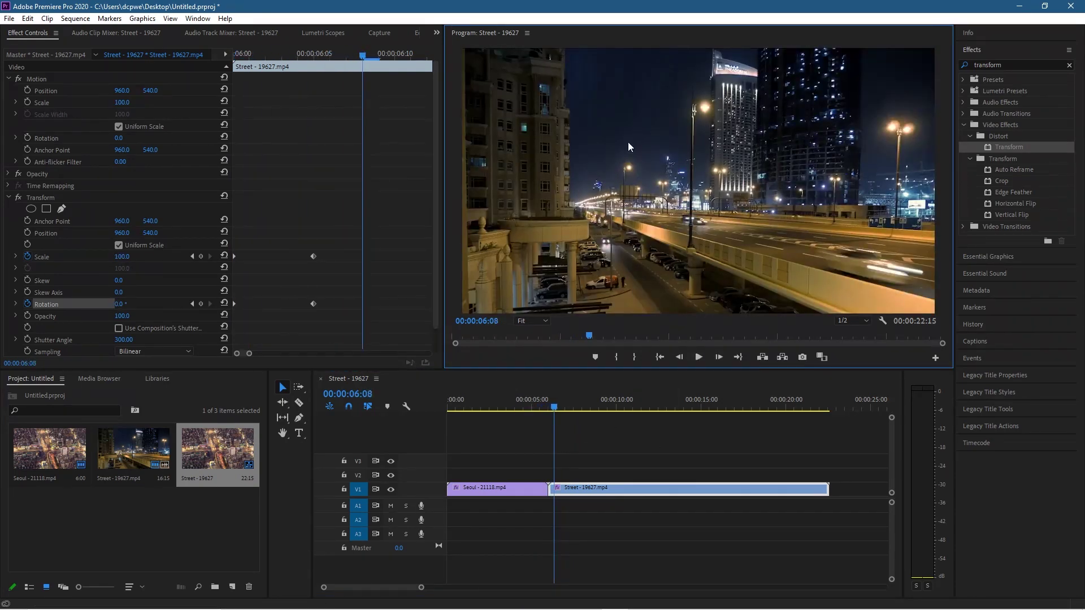
mouse_move(553, 407)
left_mouse_down()
mouse_move(505, 405)
mouse_move(555, 411)
mouse_move(531, 416)
mouse_move(553, 423)
left_mouse_up()
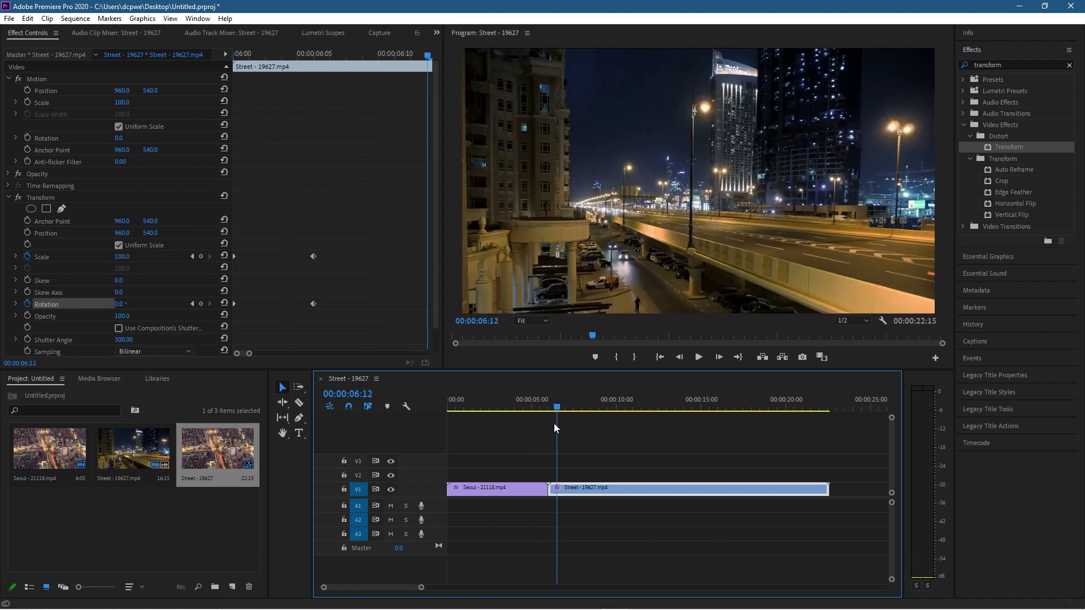
Minimize the Premiere Pro window and close the File Explorer window holding the source clips
left_click(1019, 7)
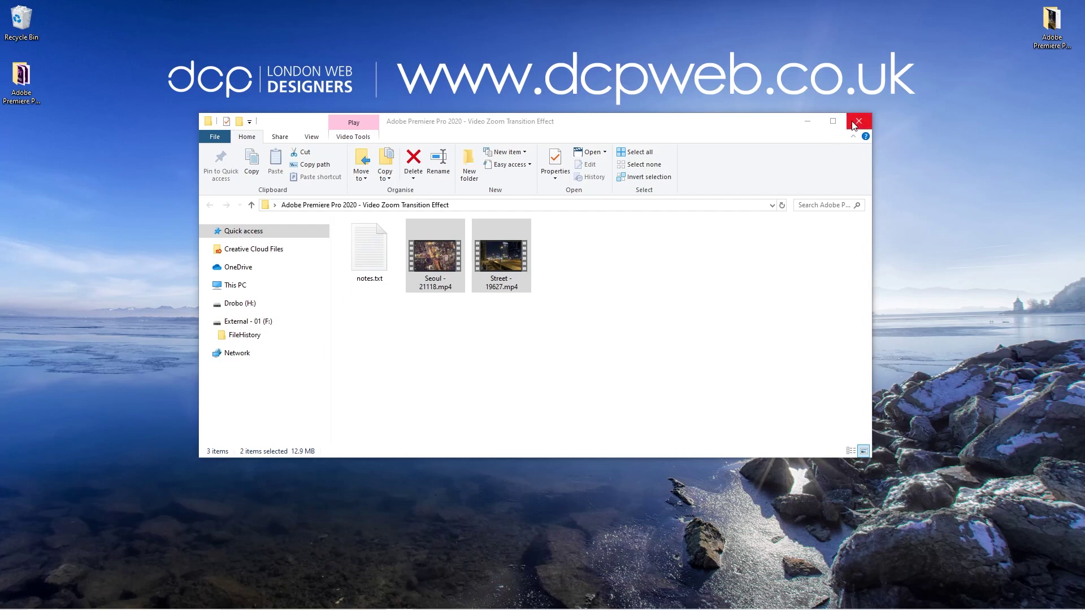
left_click(858, 121)
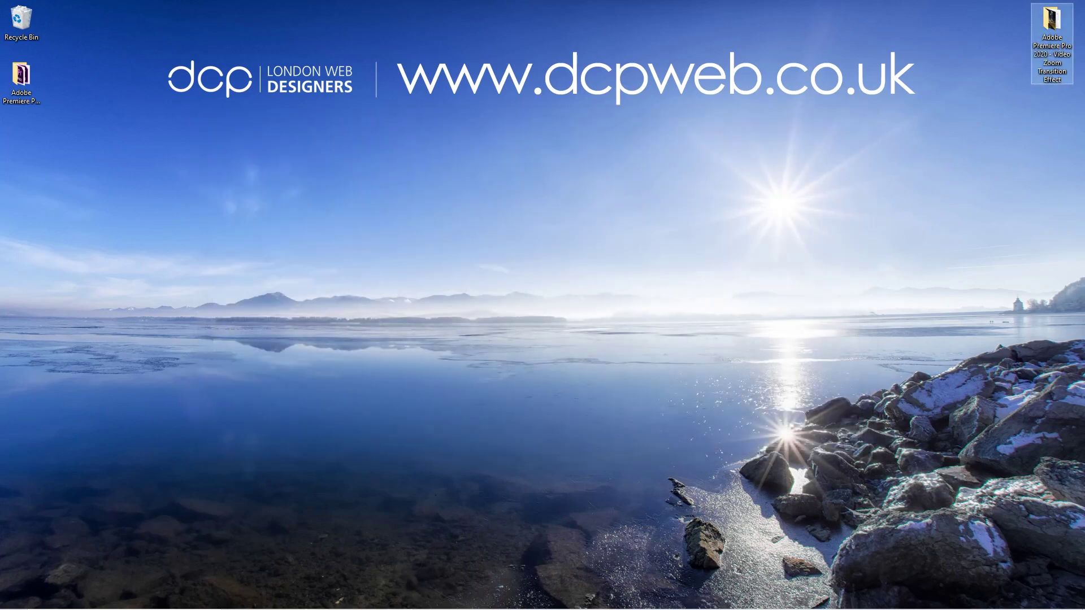